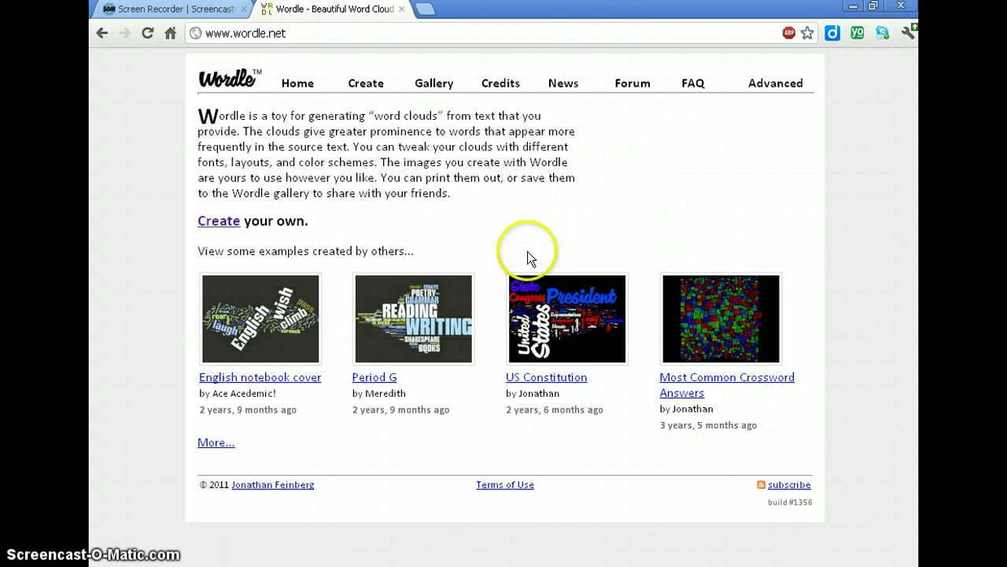
# - Open the word cloud creation page and begin the source text with "St.~"
pyautogui.click(367, 86)
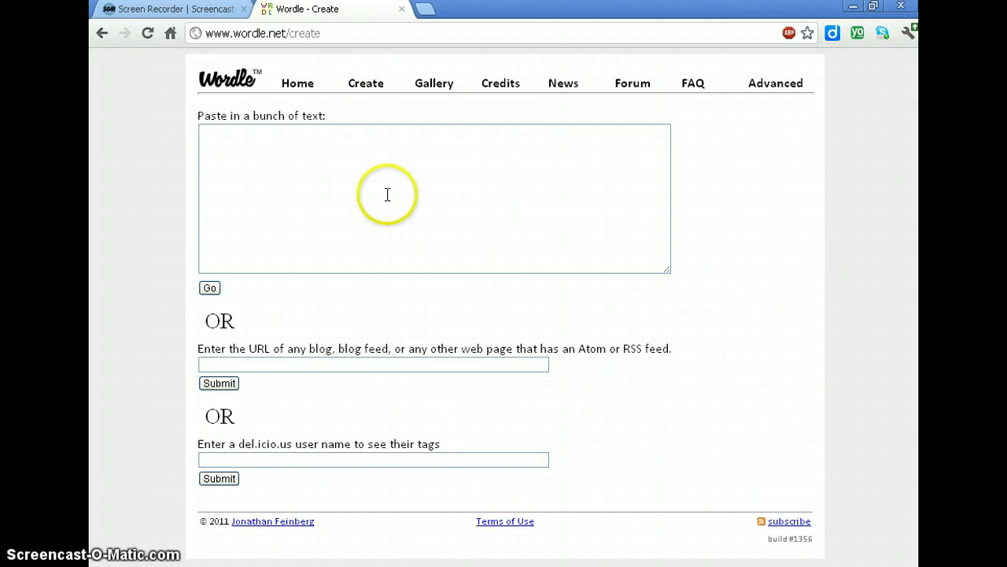
pyautogui.click(383, 169)
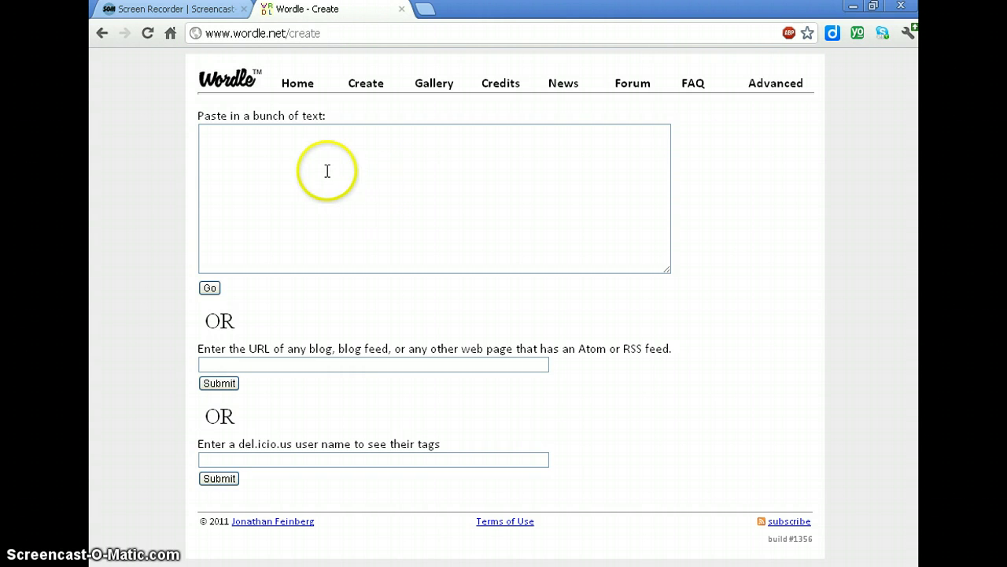
pyautogui.click(298, 154)
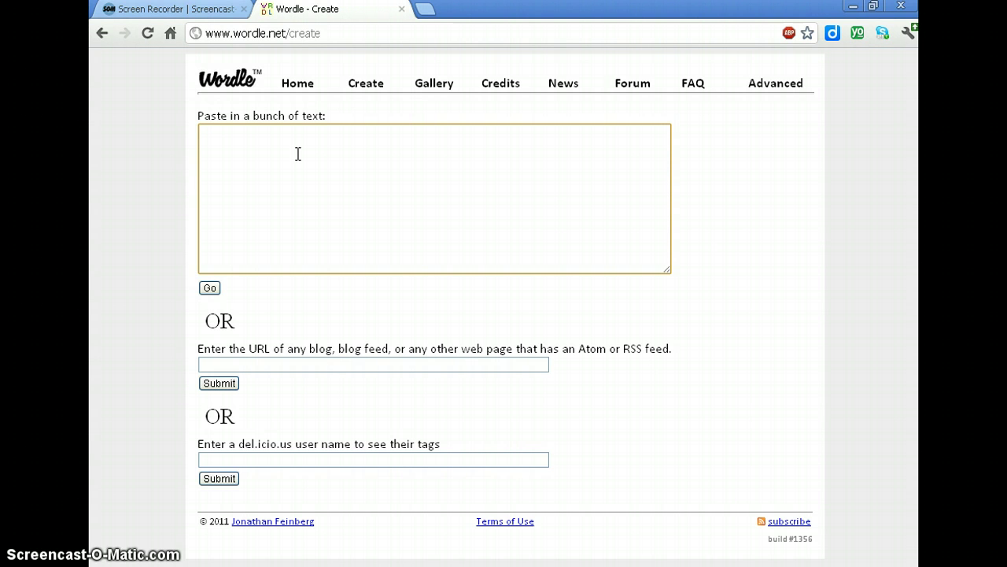
pyautogui.write('St.')
pyautogui.hotkey('shift', 'Tab')
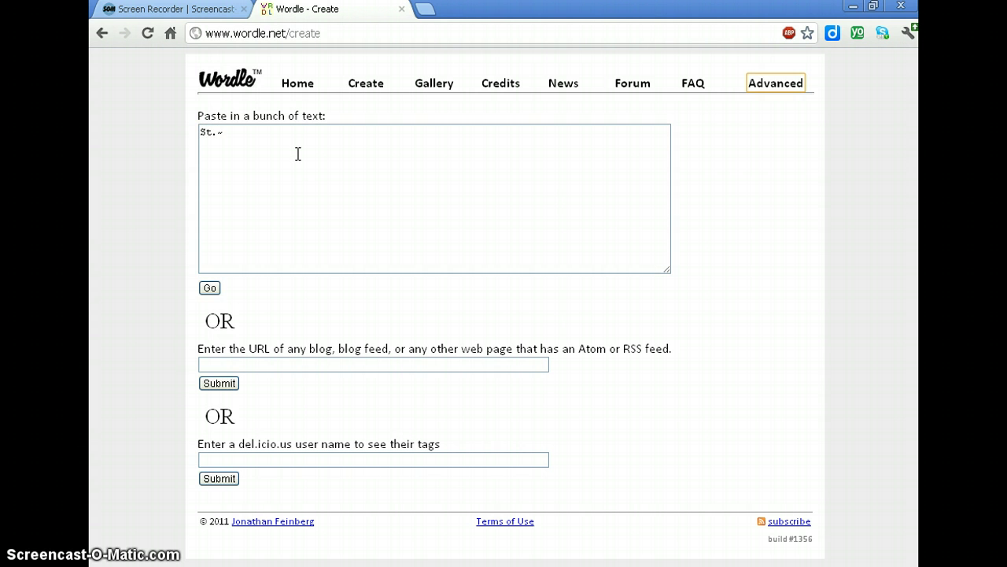
# - Extend the source text so it reads "St.~Martin's school teachers students fun nurturing educational"
pyautogui.click(297, 154)
pyautogui.write('mart')
pyautogui.press('BackSpace')
pyautogui.press('BackSpace')
pyautogui.press('BackSpace')
pyautogui.press('BackSpace')
pyautogui.write("Martin's")
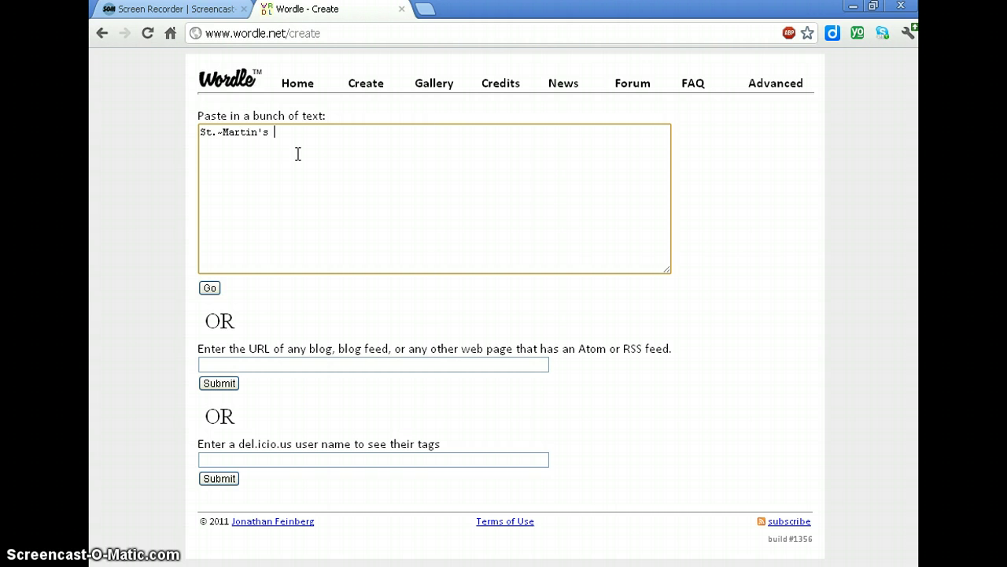
pyautogui.write(' school teachers students fun ')
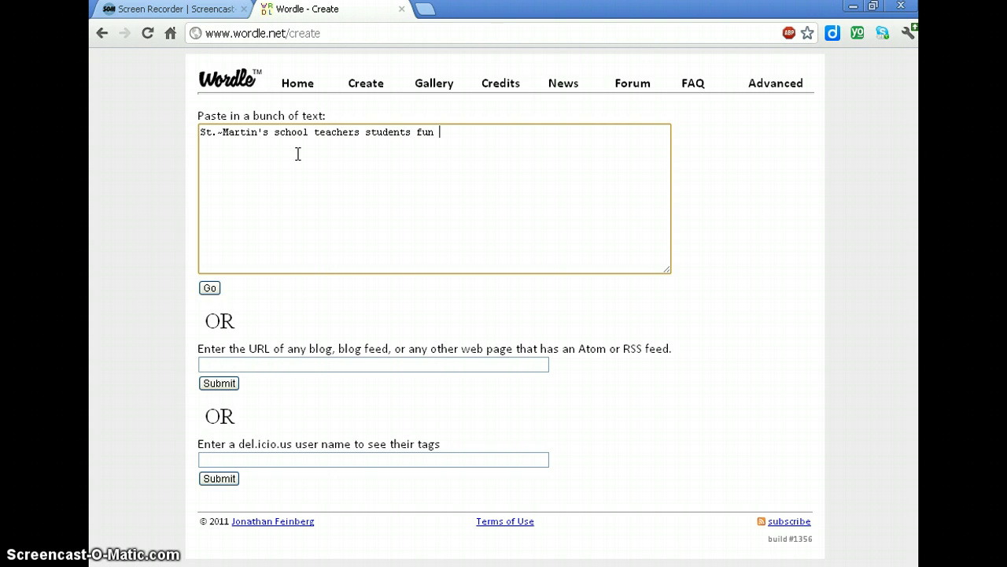
pyautogui.write('nurturing educational')
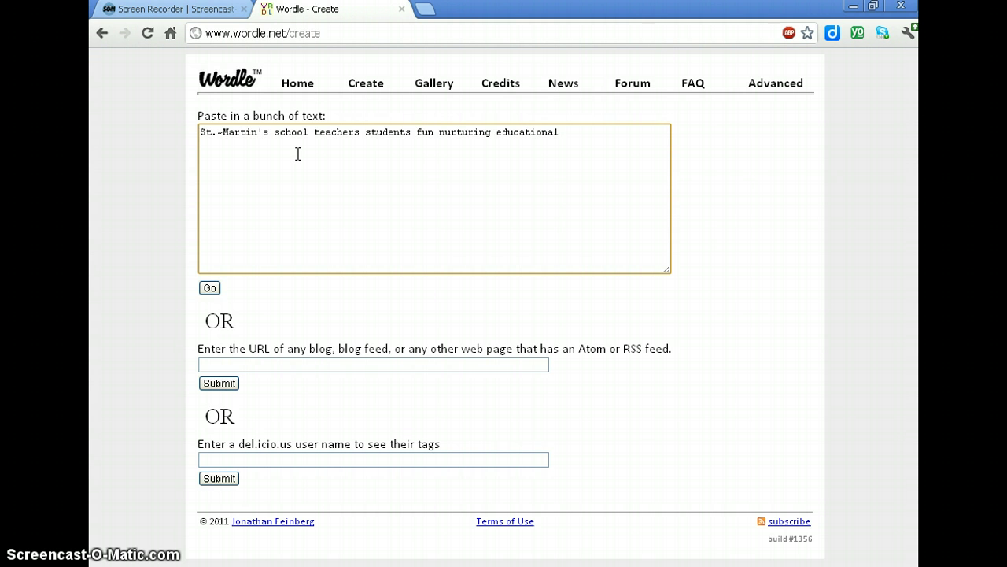
# - Copy "St.~Martin's" from the start of the source text and paste it after "educational"
pyautogui.click(292, 149)
pyautogui.click(267, 133)
pyautogui.moveTo(267, 134); pyautogui.dragTo(202, 129)
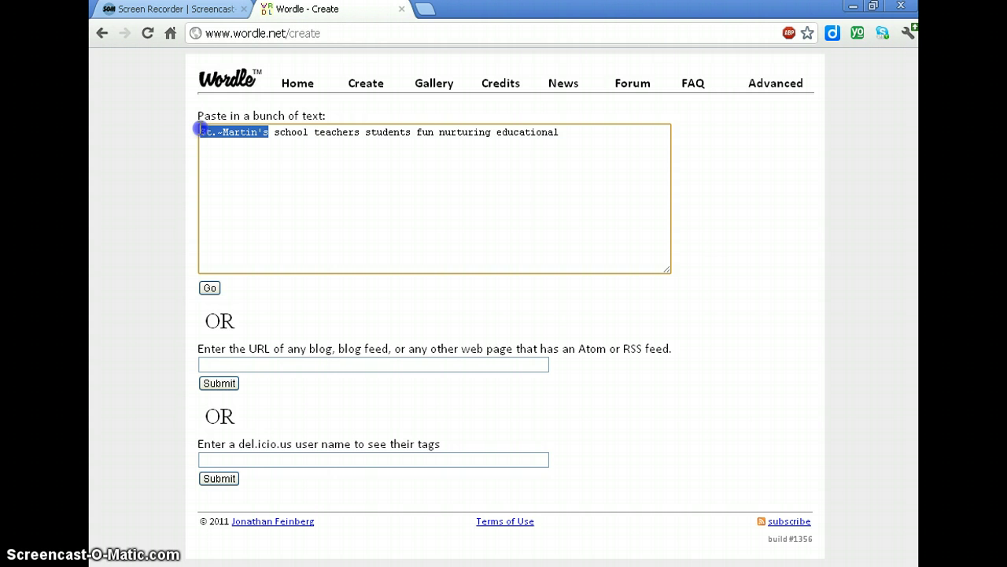
pyautogui.rightClick(203, 130)
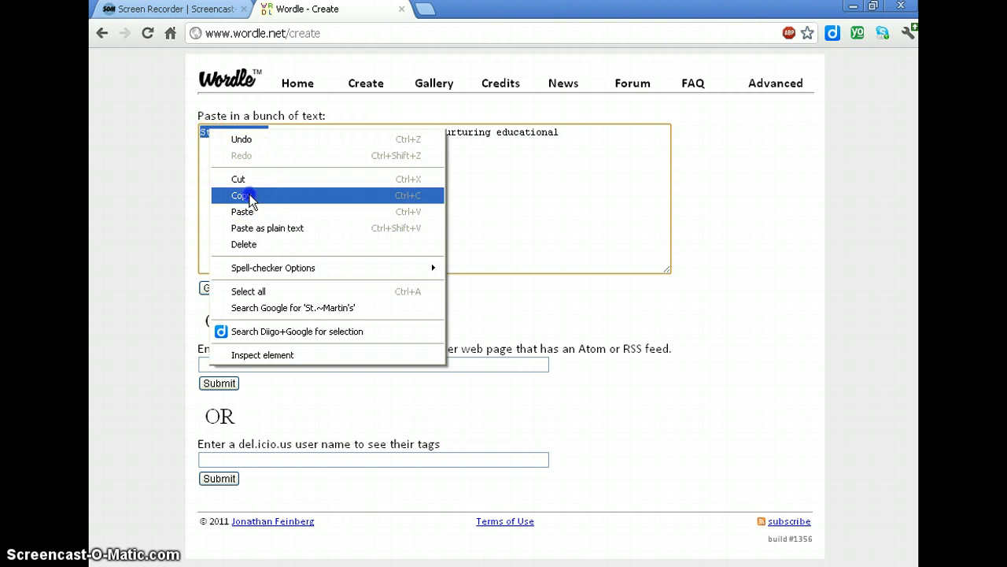
pyautogui.click(250, 196)
pyautogui.click(580, 133)
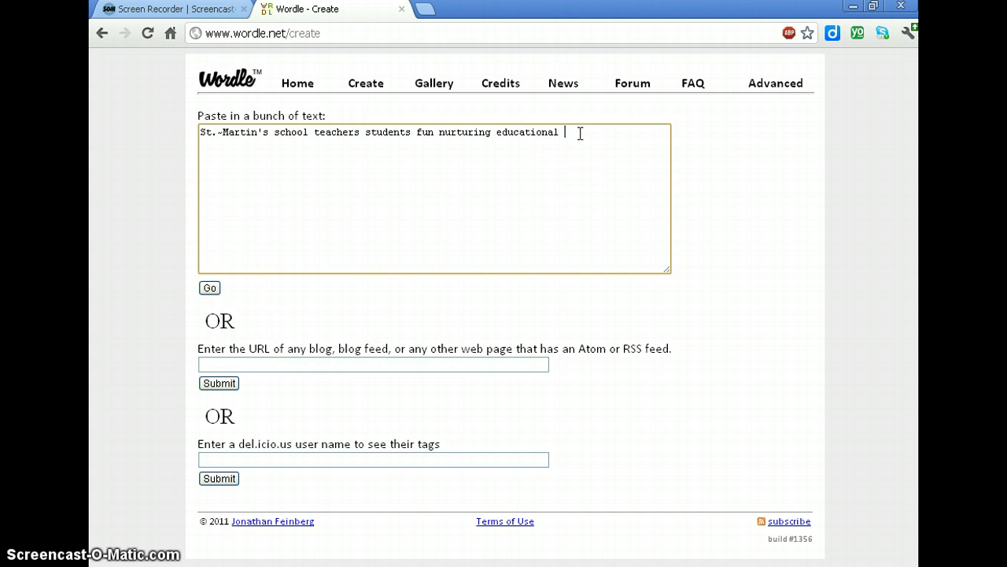
pyautogui.rightClick(580, 134)
pyautogui.click(590, 218)
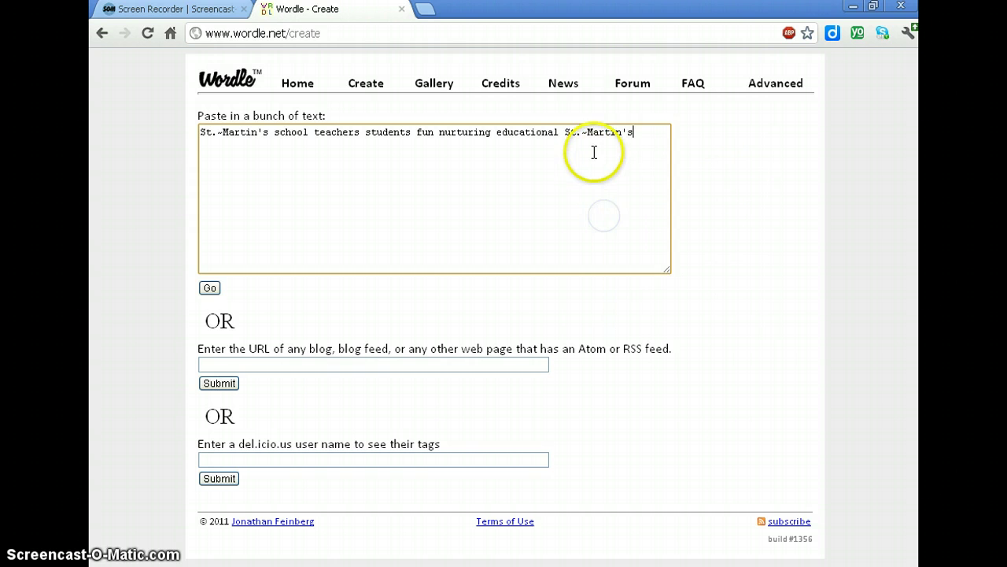
# - Paste another copy of "St.~Martin's" at the end of the source text
pyautogui.click(587, 133)
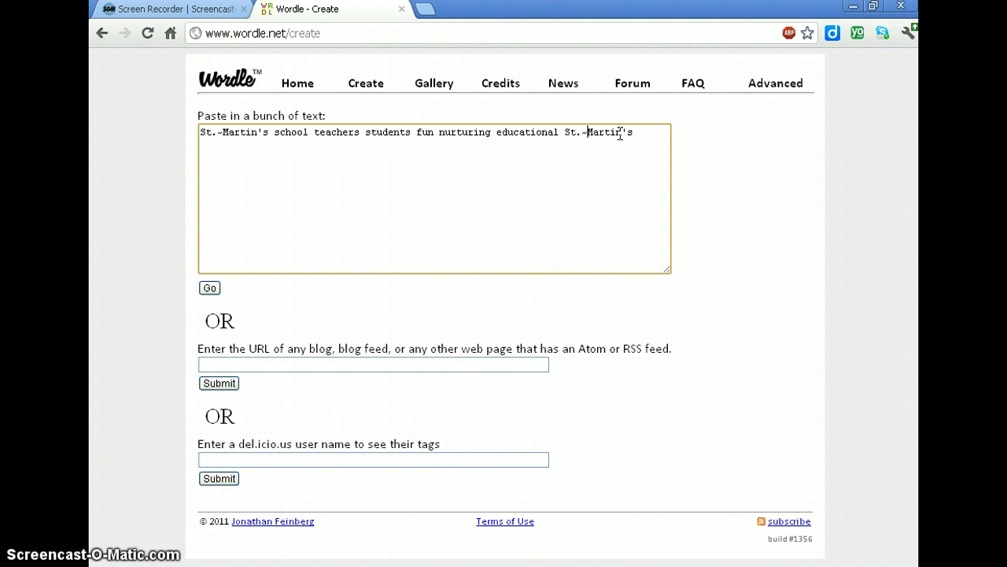
pyautogui.click(648, 133)
pyautogui.hotkey('ctrl', 'v')
# - Copy the entire source text to the clipboard and clear the selection
pyautogui.moveTo(280, 145); pyautogui.dragTo(197, 132)
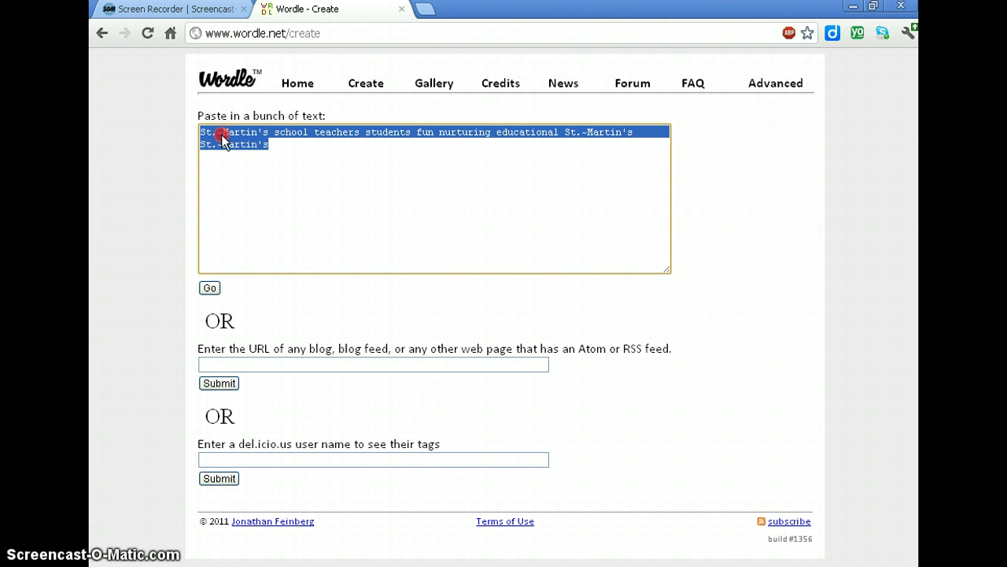
pyautogui.rightClick(222, 137)
pyautogui.click(256, 200)
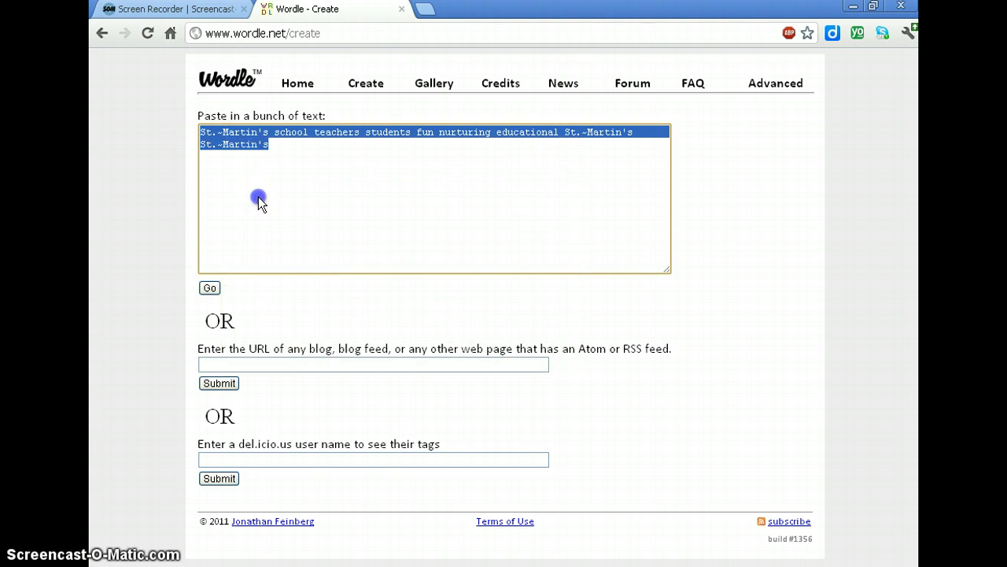
pyautogui.click(262, 147)
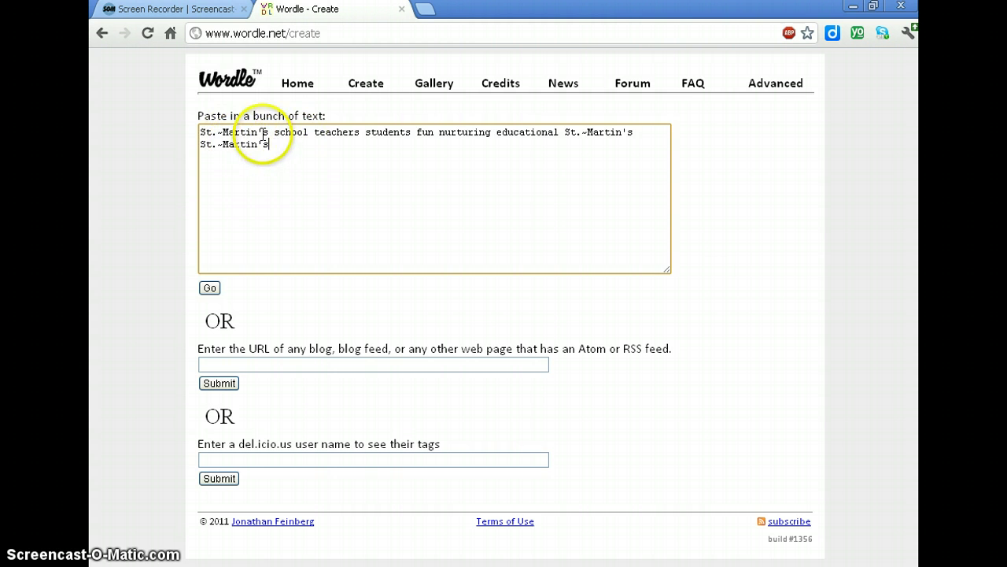
# - Generate the word cloud from the entered text and allow the blocked Java plug-in to run this time
pyautogui.click(209, 288)
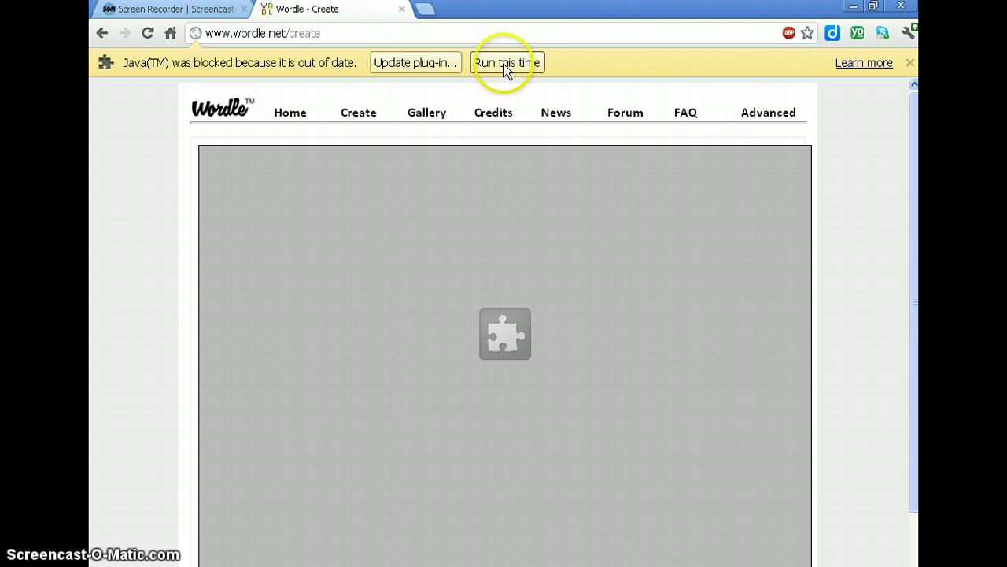
pyautogui.click(504, 64)
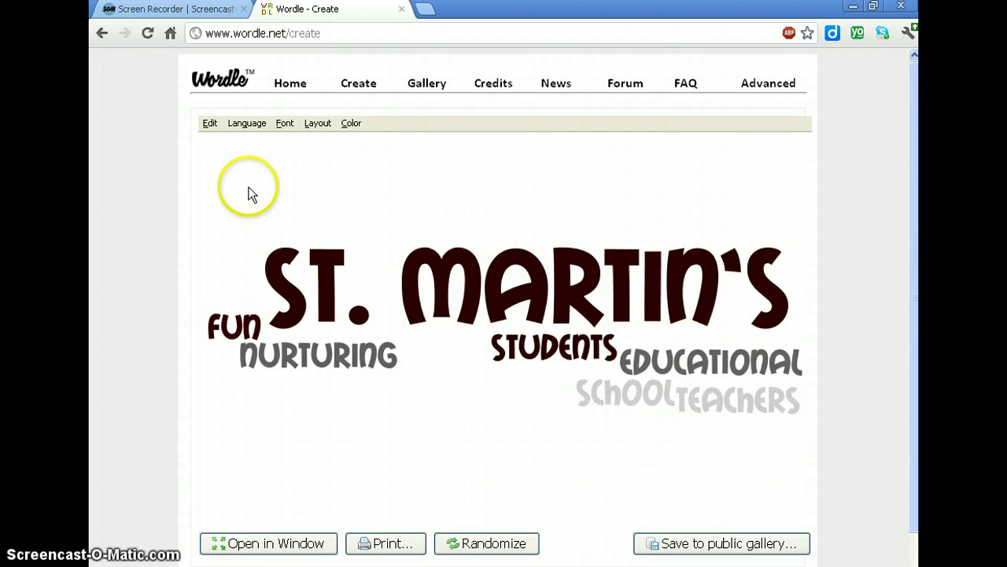
pyautogui.click(215, 125)
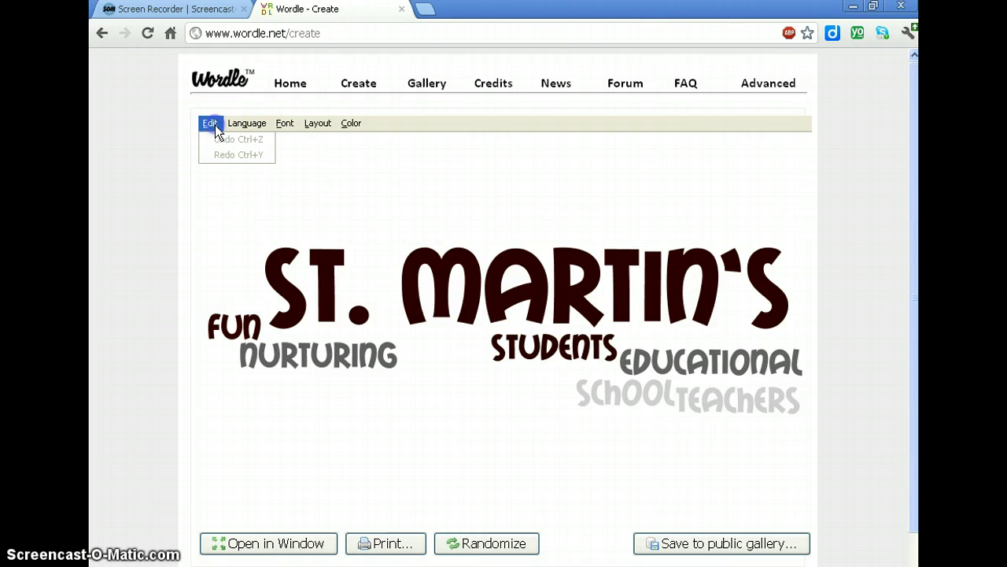
pyautogui.click(233, 123)
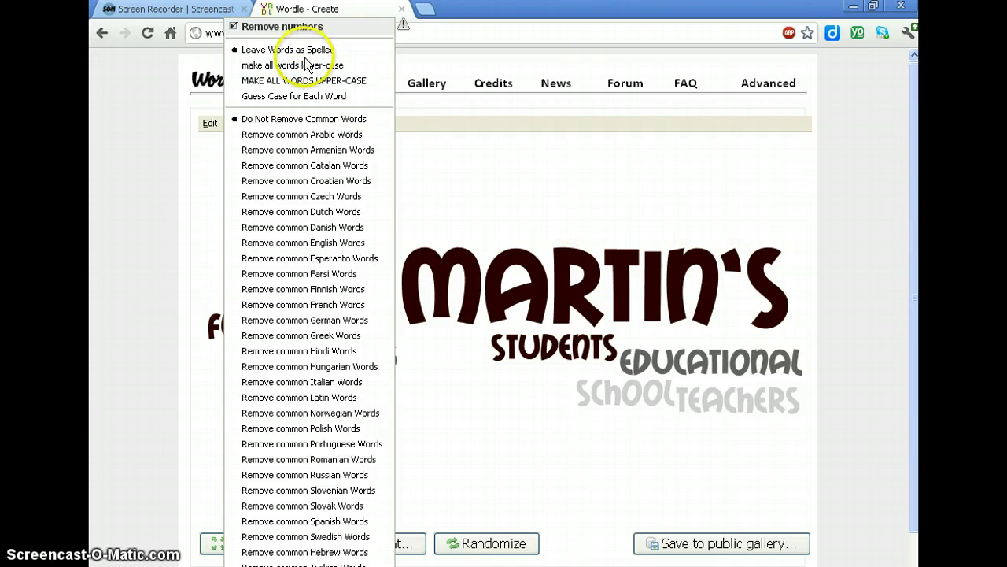
pyautogui.click(625, 210)
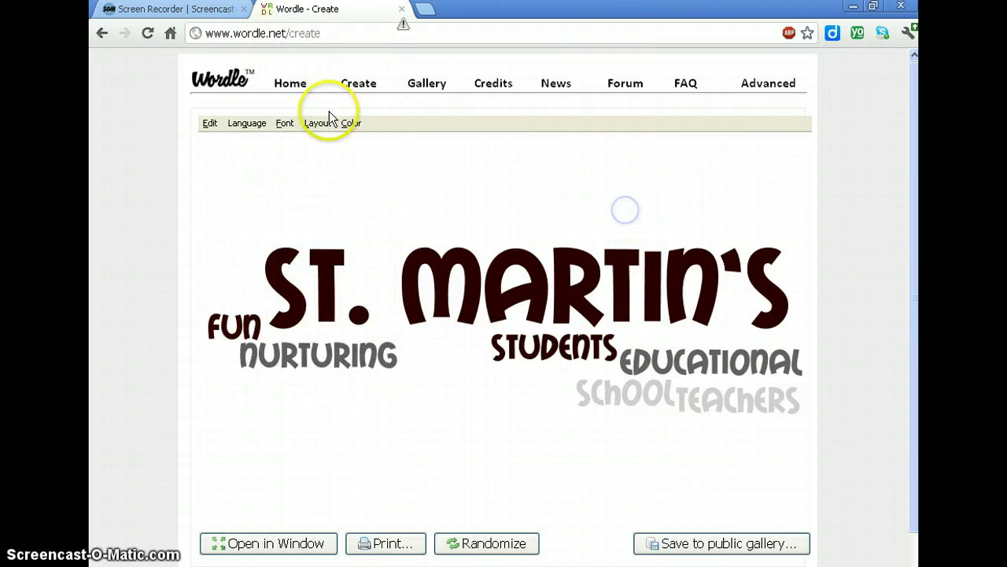
# - Try the Alpha Fridge Magnets All Cap font on the word cloud
pyautogui.click(284, 123)
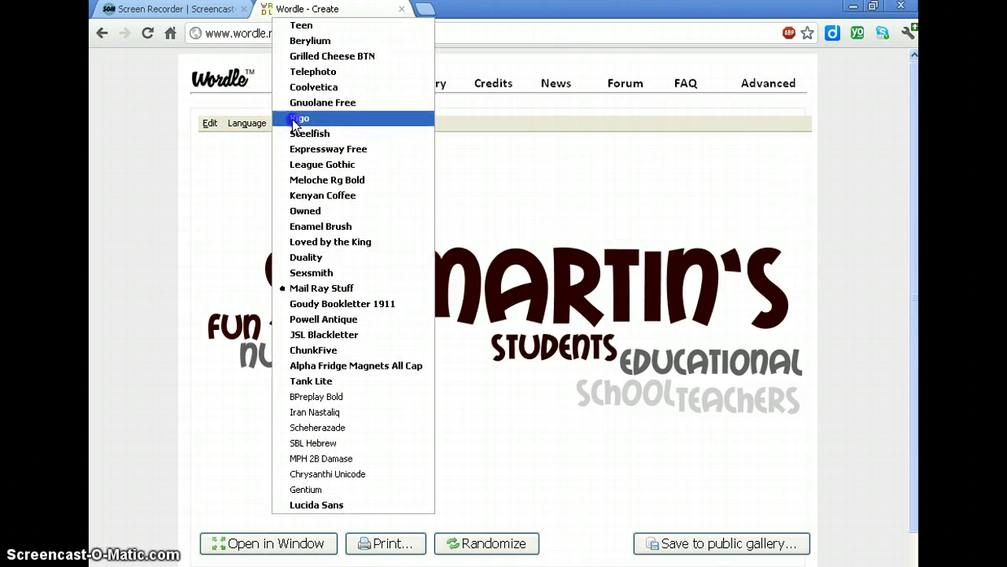
pyautogui.click(344, 367)
pyautogui.click(350, 222)
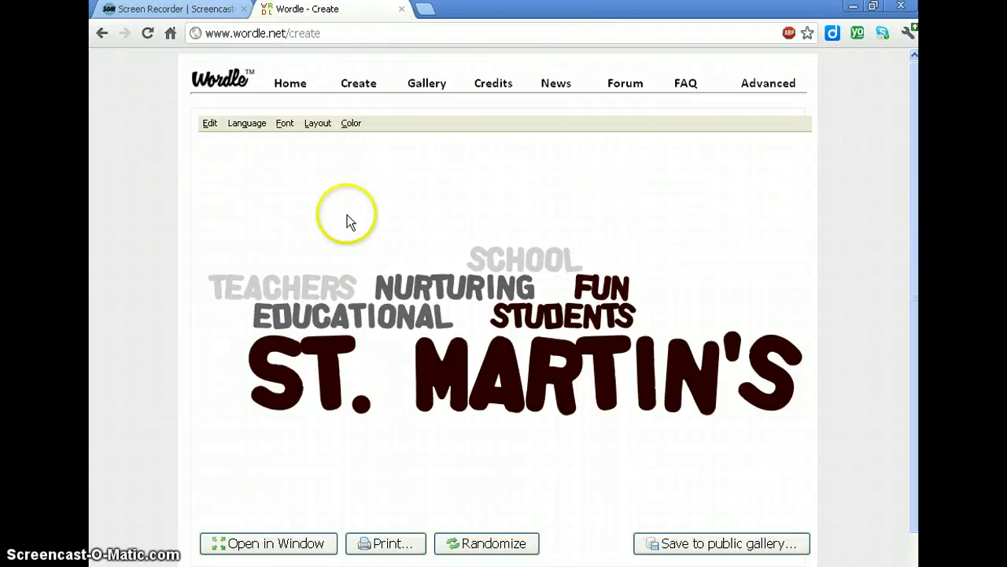
# - Set the word cloud's font to Steelfish
pyautogui.click(283, 126)
pyautogui.click(300, 221)
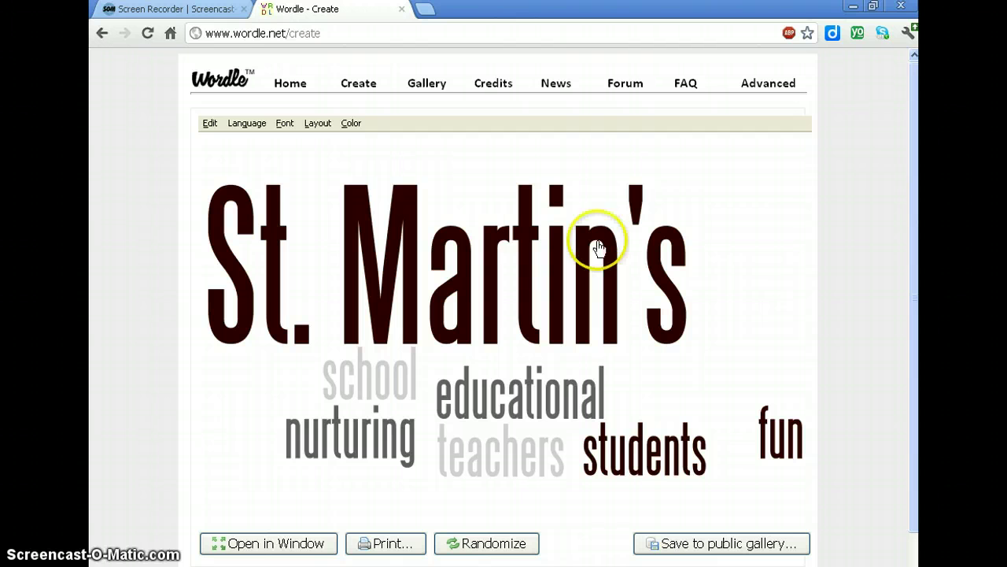
# - Set the word cloud's layout to Rounder Edges
pyautogui.click(318, 124)
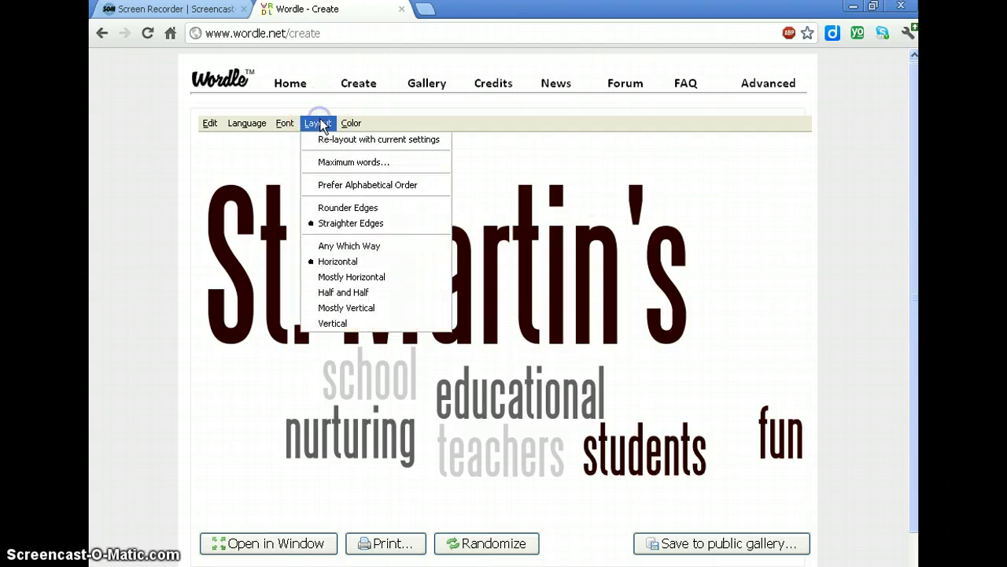
pyautogui.click(346, 123)
pyautogui.moveTo(314, 123)
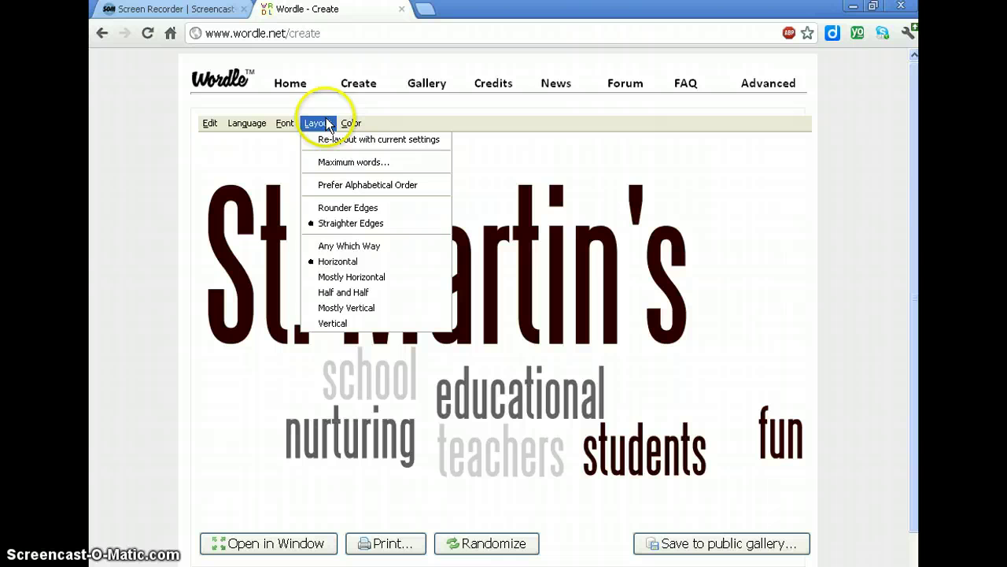
pyautogui.click(337, 207)
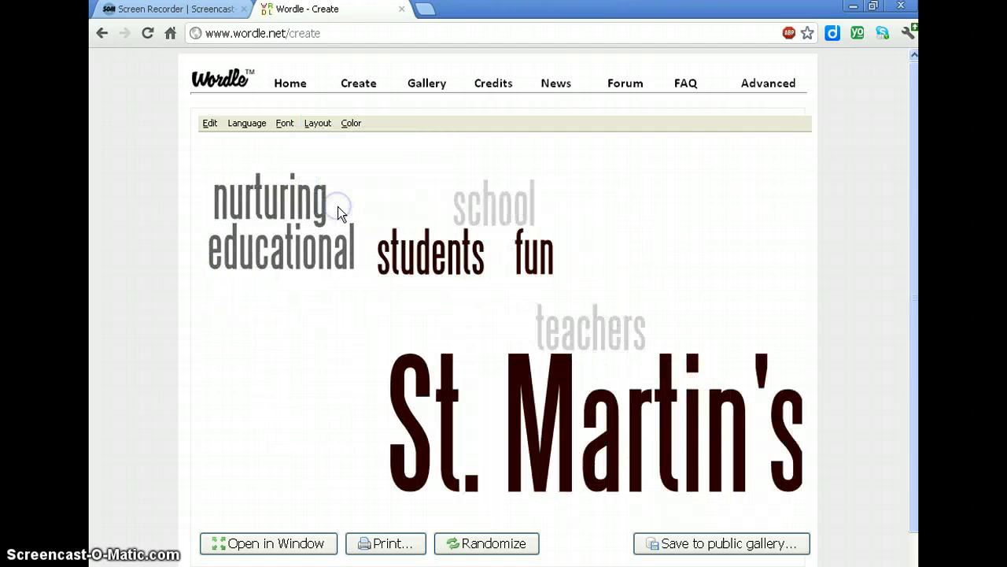
# - Change the orientation of the words in the cloud to Mostly Horizontal
pyautogui.click(291, 126)
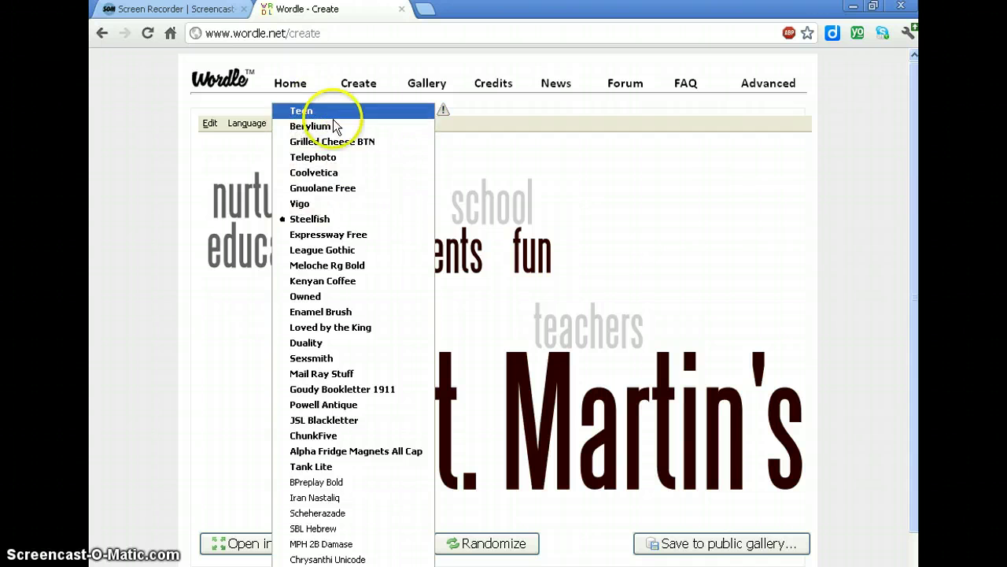
pyautogui.click(523, 156)
pyautogui.click(315, 124)
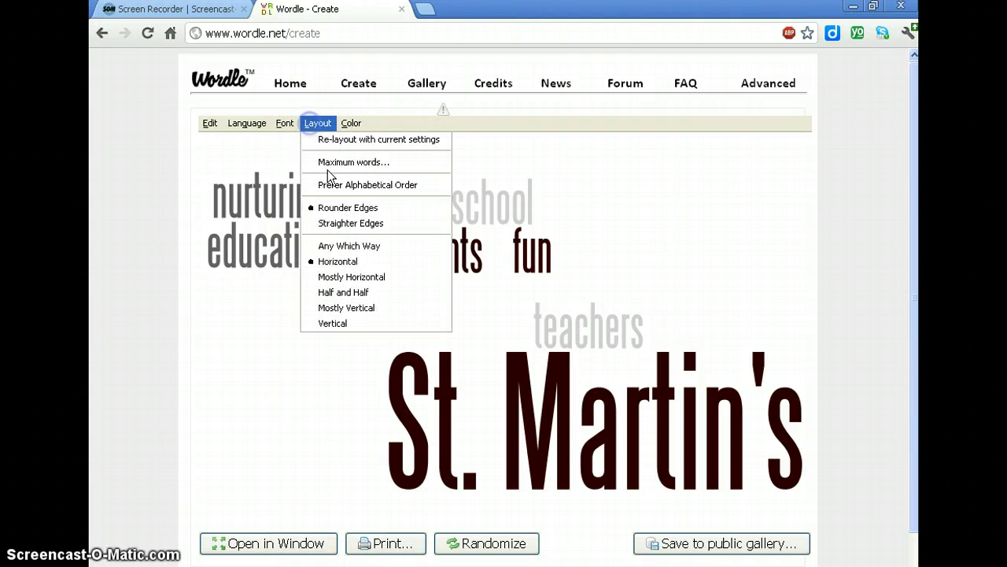
pyautogui.click(346, 276)
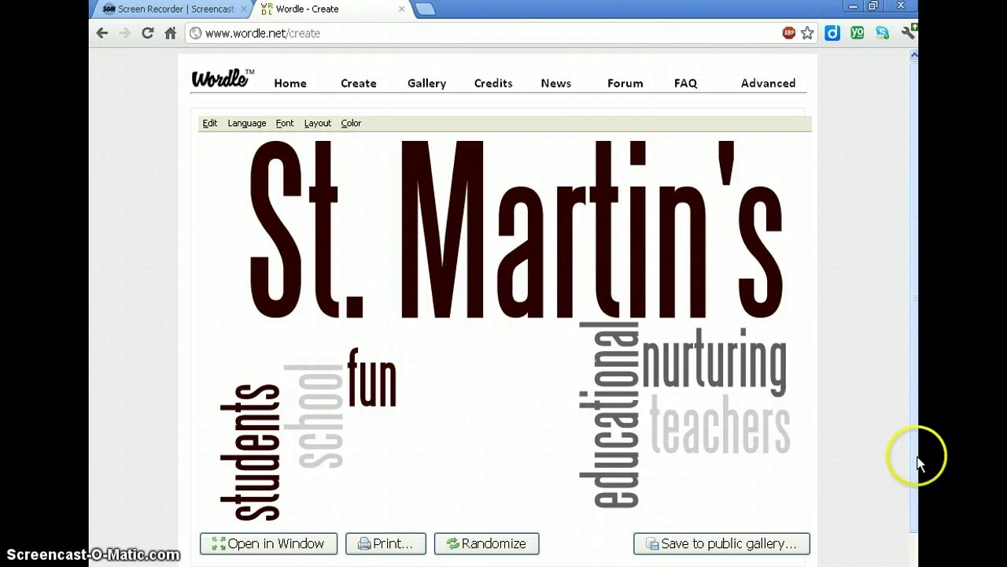
# - Try the Exact Palette Colors, A Little Variation and Some Variation color settings on the word cloud
pyautogui.click(354, 123)
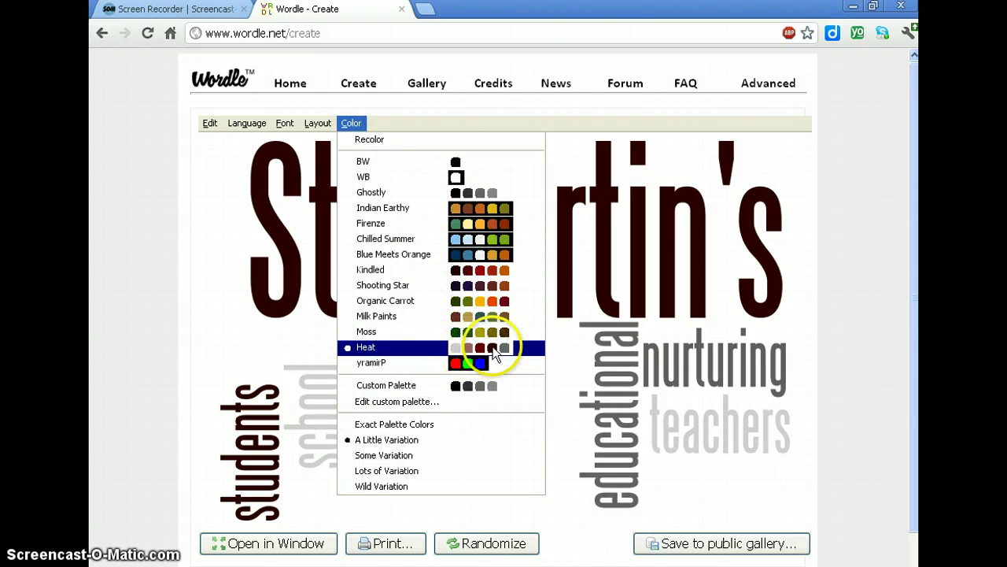
pyautogui.click(403, 425)
pyautogui.click(351, 124)
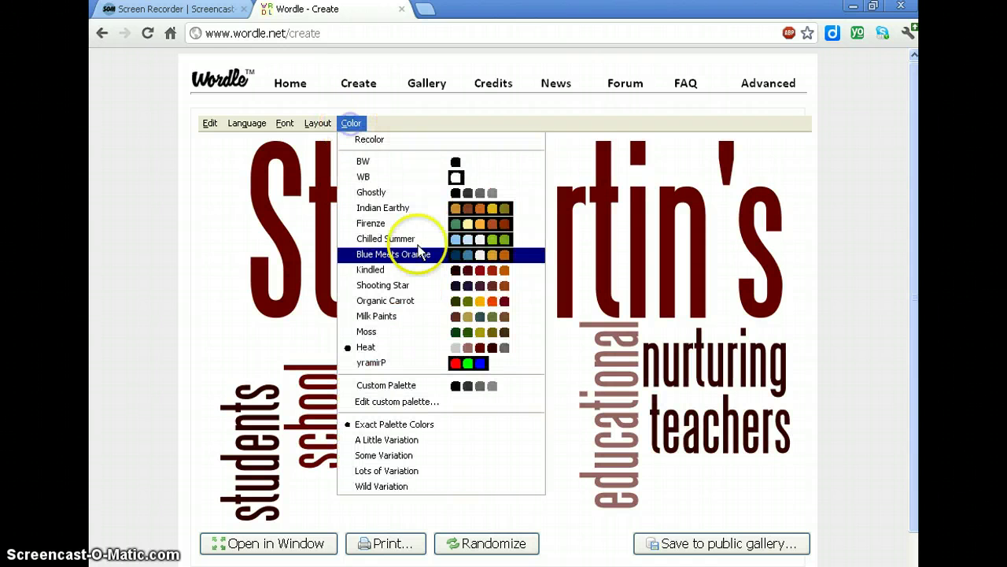
pyautogui.click(403, 441)
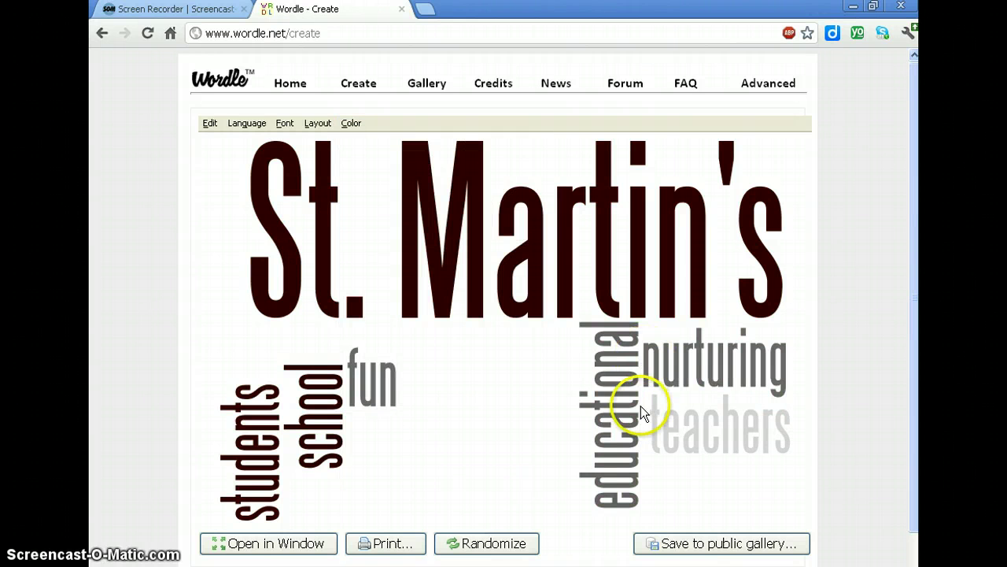
pyautogui.click(347, 123)
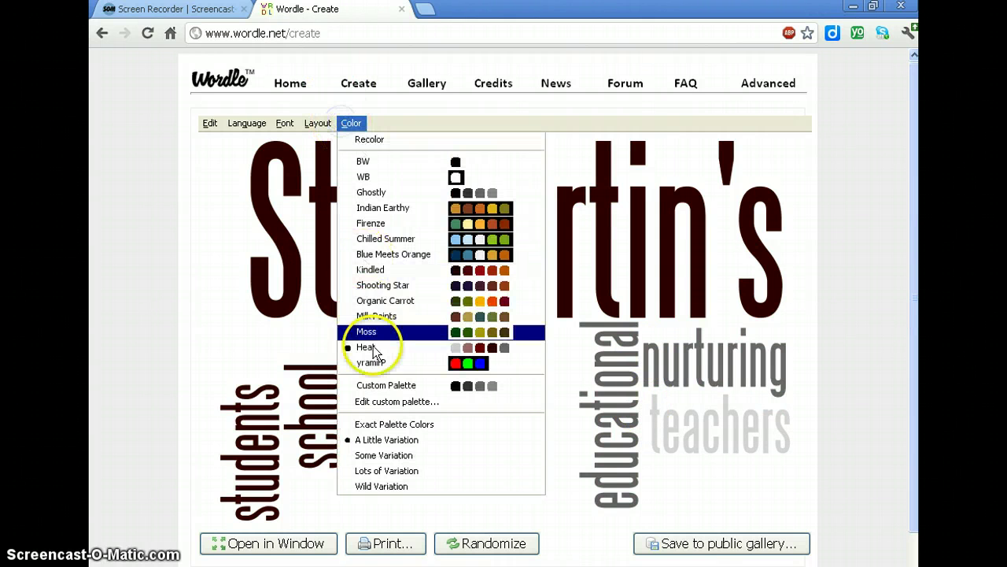
pyautogui.click(378, 456)
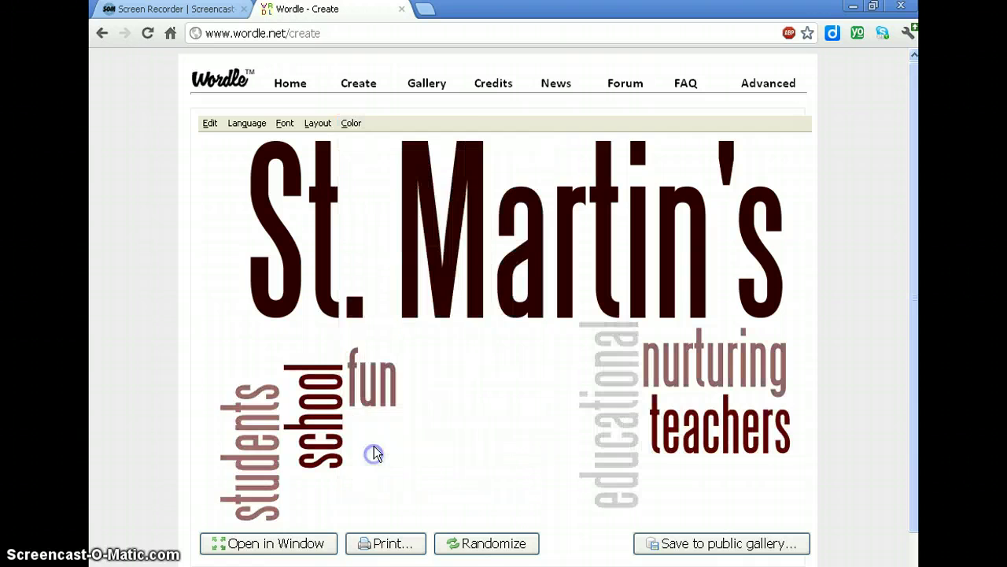
# - Set the word cloud's color variation to Wild Variation
pyautogui.click(343, 126)
pyautogui.click(371, 486)
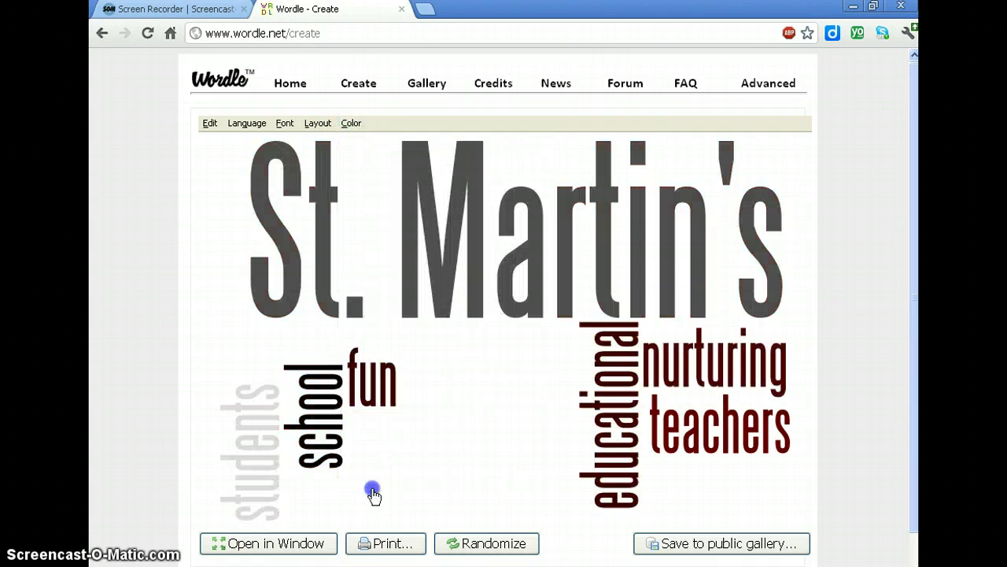
# - Start editing the custom color palette and set its background color to black (#000000)
pyautogui.click(351, 124)
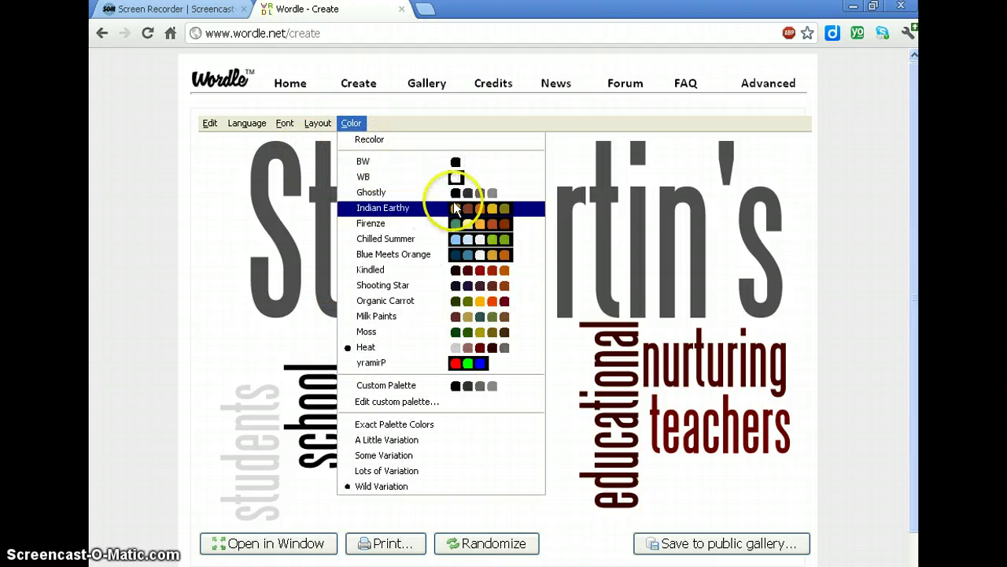
pyautogui.click(399, 402)
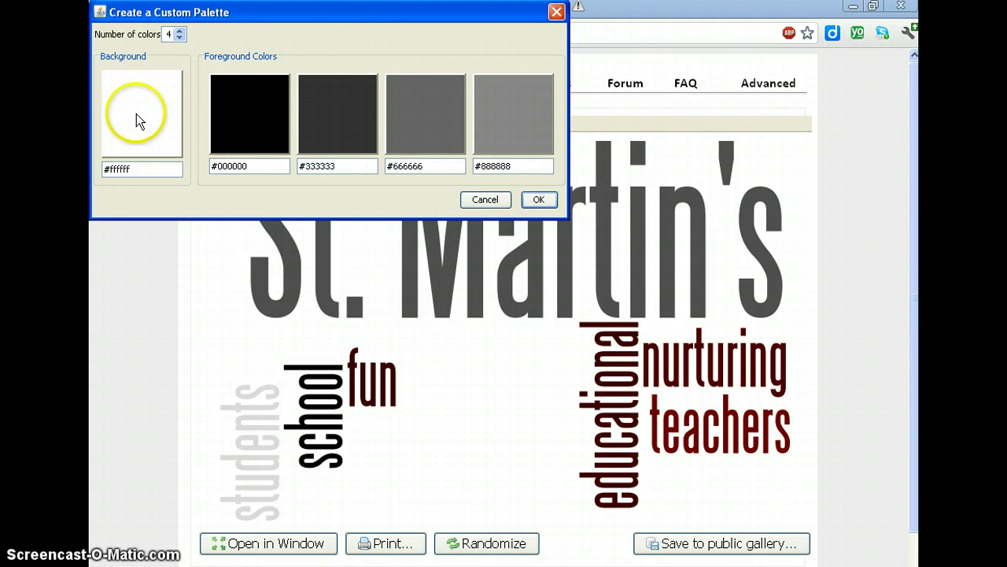
pyautogui.click(134, 125)
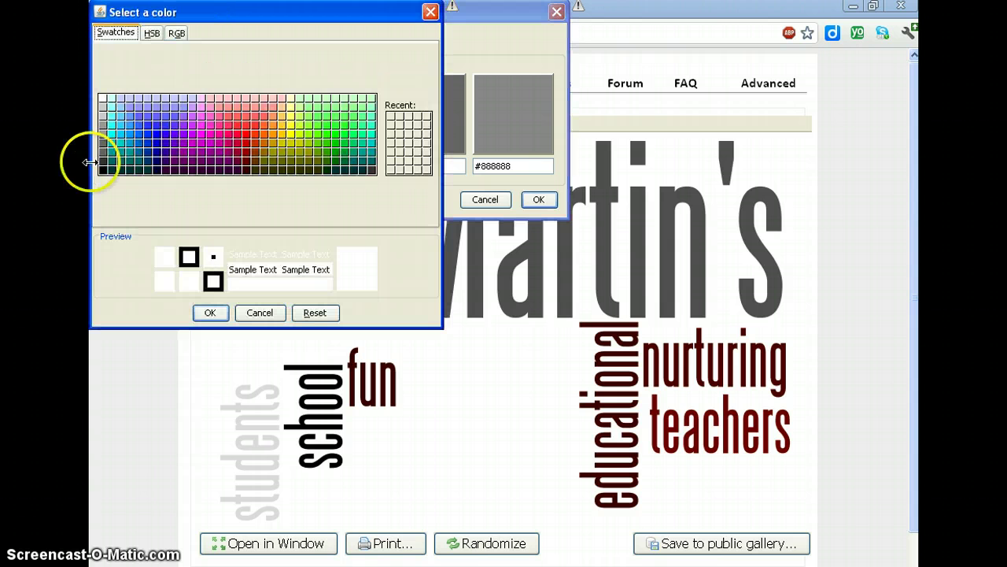
pyautogui.click(103, 163)
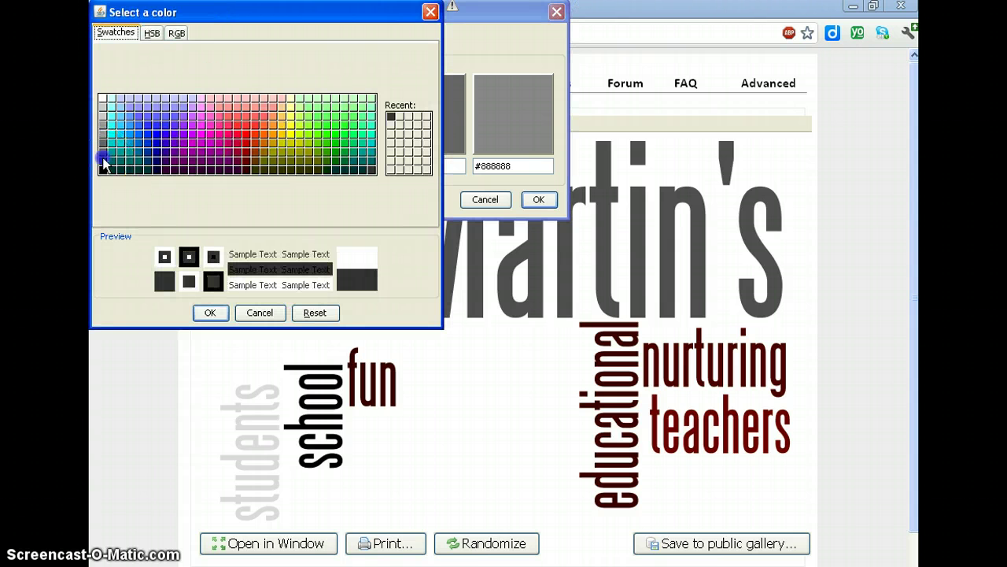
pyautogui.click(104, 170)
pyautogui.click(103, 170)
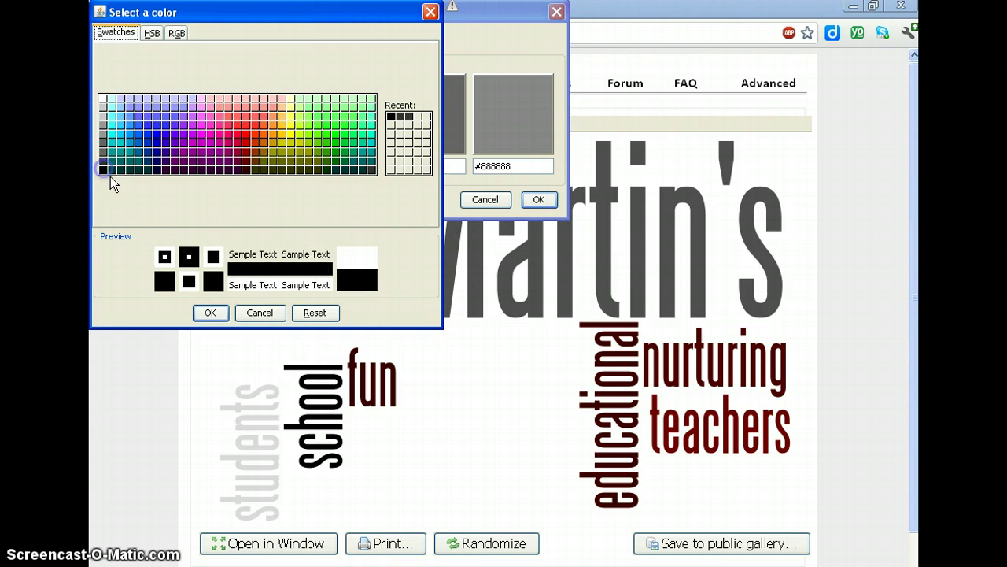
pyautogui.click(210, 312)
# - Set the custom palette's first foreground color to light red #ff6666 and the second to yellow #ffff66
pyautogui.click(240, 147)
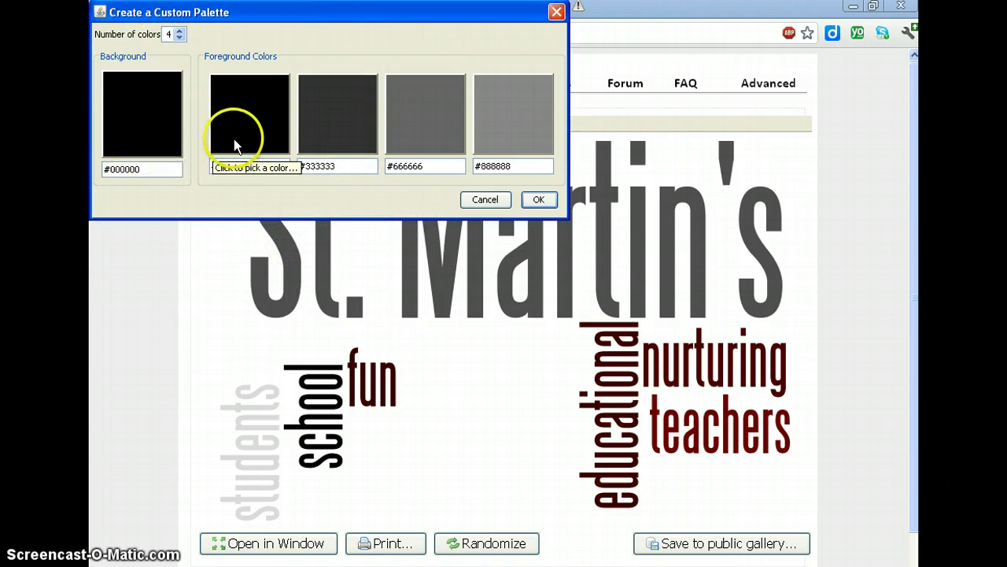
pyautogui.click(237, 134)
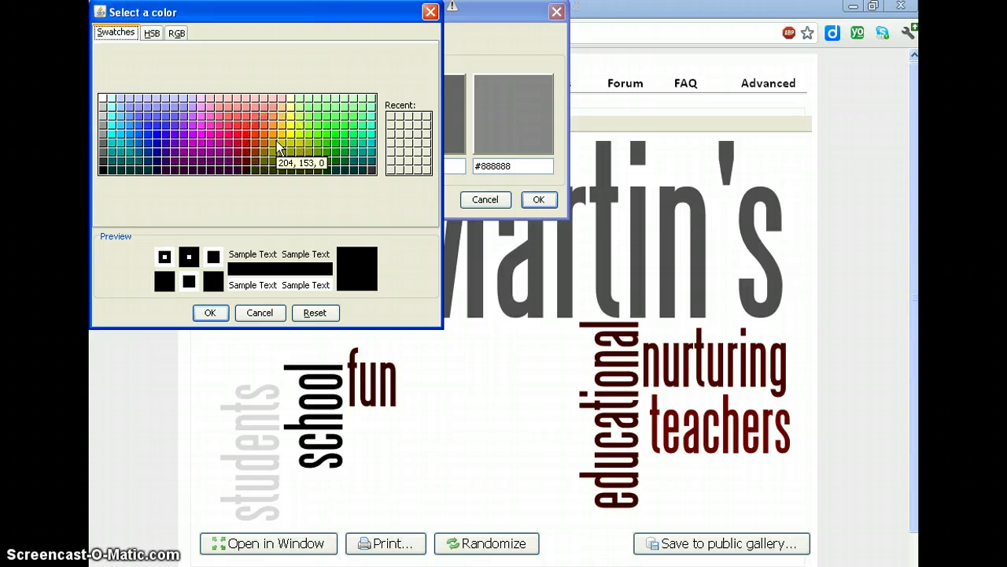
pyautogui.click(263, 117)
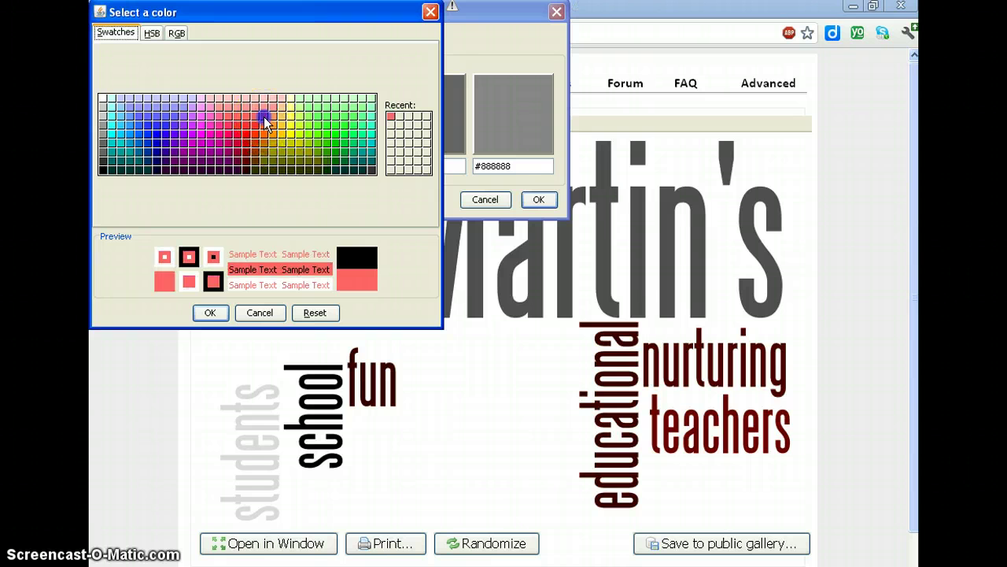
pyautogui.click(211, 313)
pyautogui.click(359, 130)
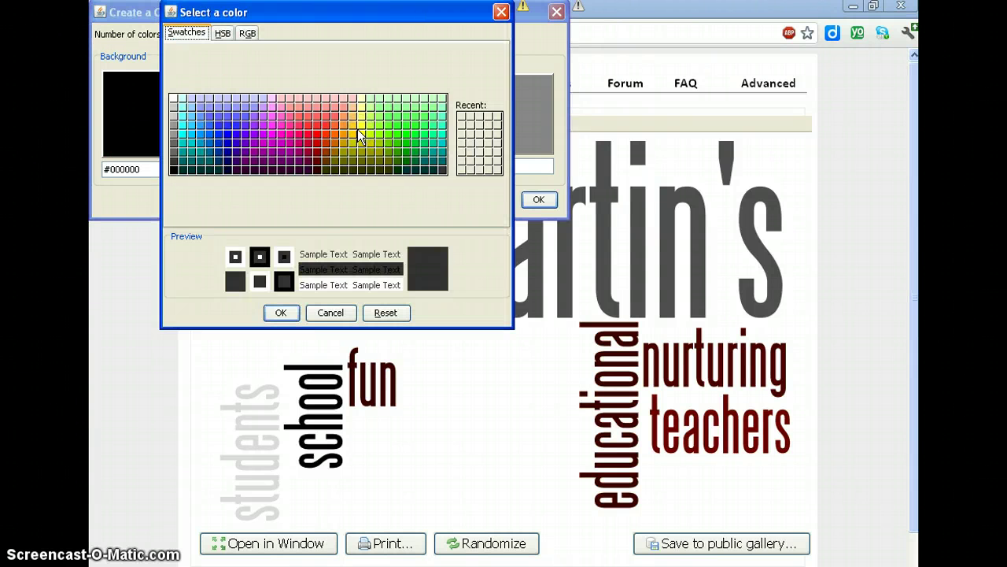
pyautogui.click(358, 117)
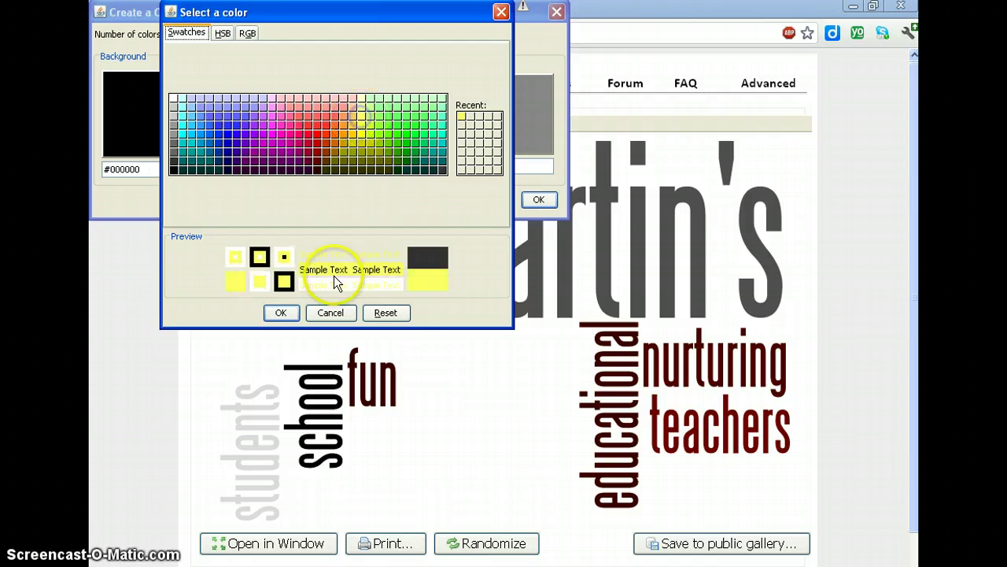
pyautogui.click(281, 313)
# - Set the third foreground color to #ccccff and the fourth to white #ffffff, and apply the custom palette to the word cloud
pyautogui.click(408, 129)
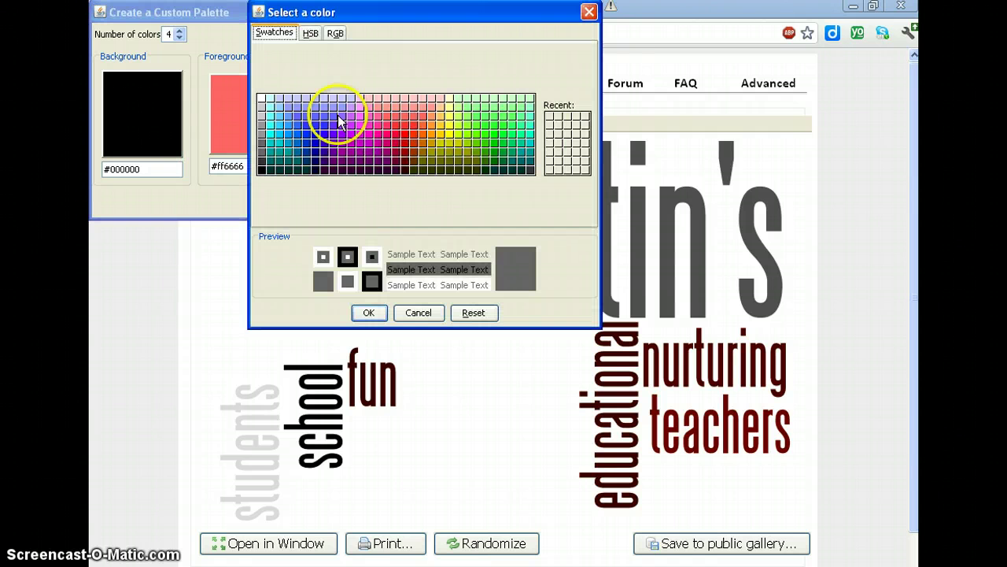
pyautogui.click(282, 98)
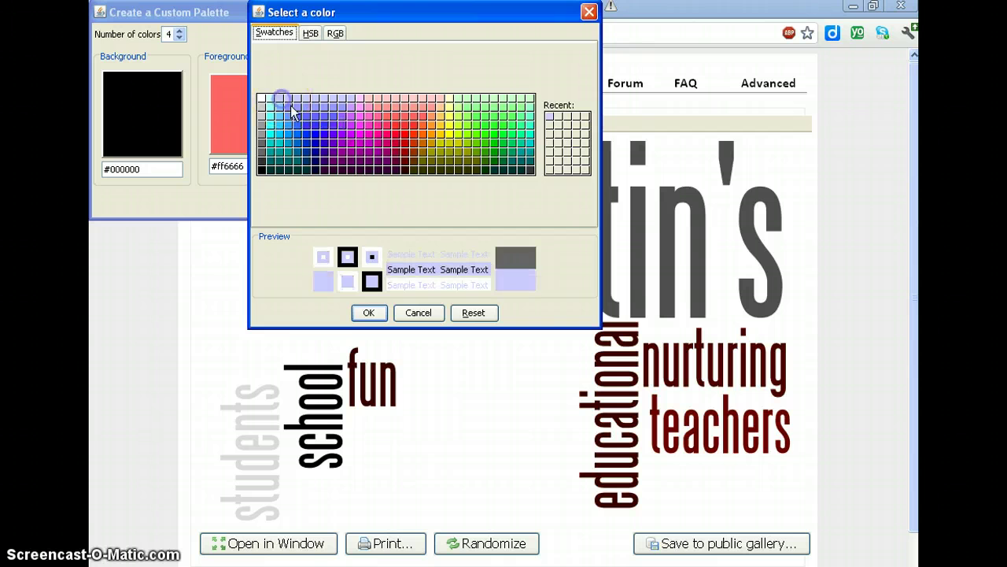
pyautogui.click(370, 313)
pyautogui.click(512, 122)
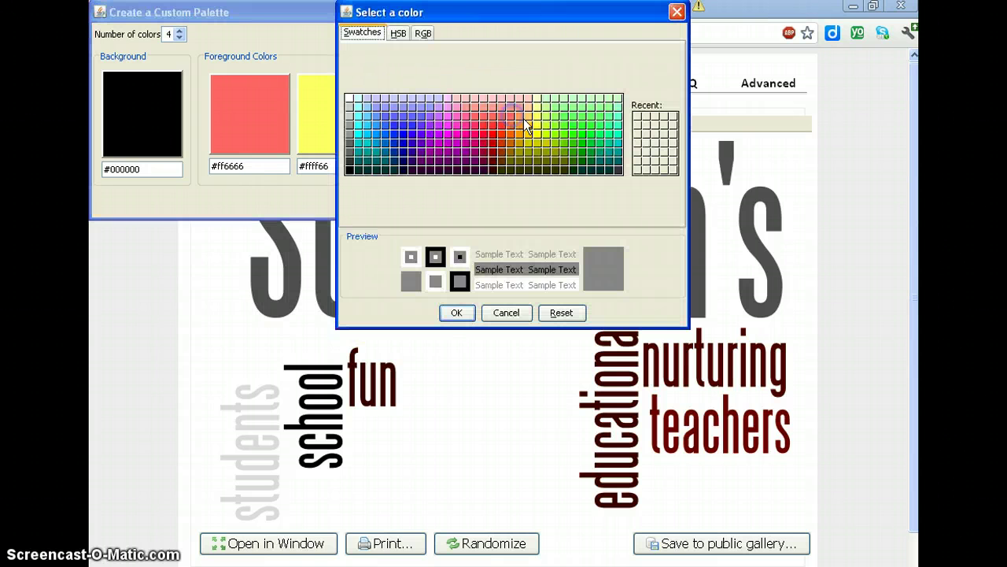
pyautogui.click(349, 99)
pyautogui.click(446, 312)
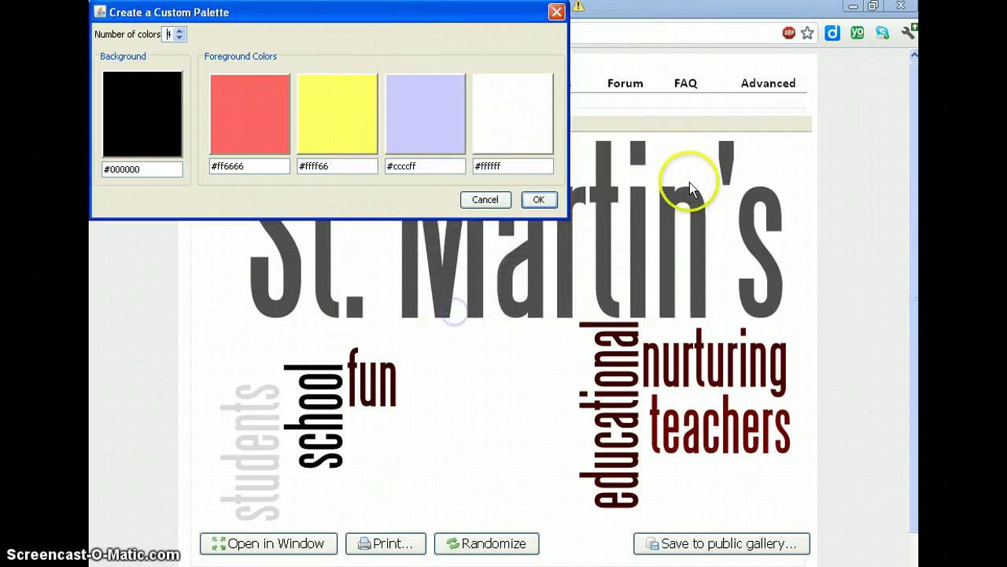
pyautogui.click(539, 200)
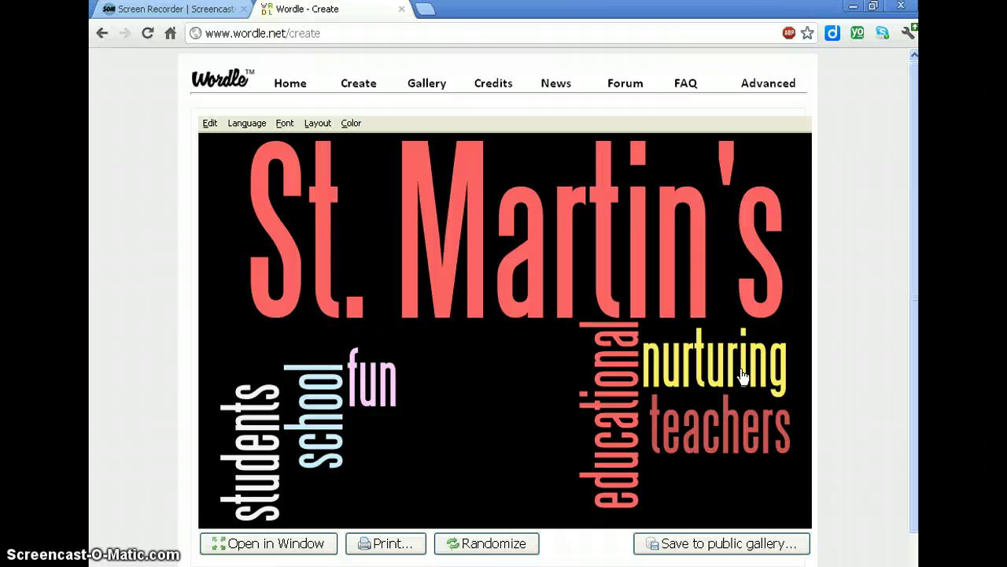
# - Switch to the new PowerPoint presentation and change the slide's layout to Blank
pyautogui.click(721, 393)
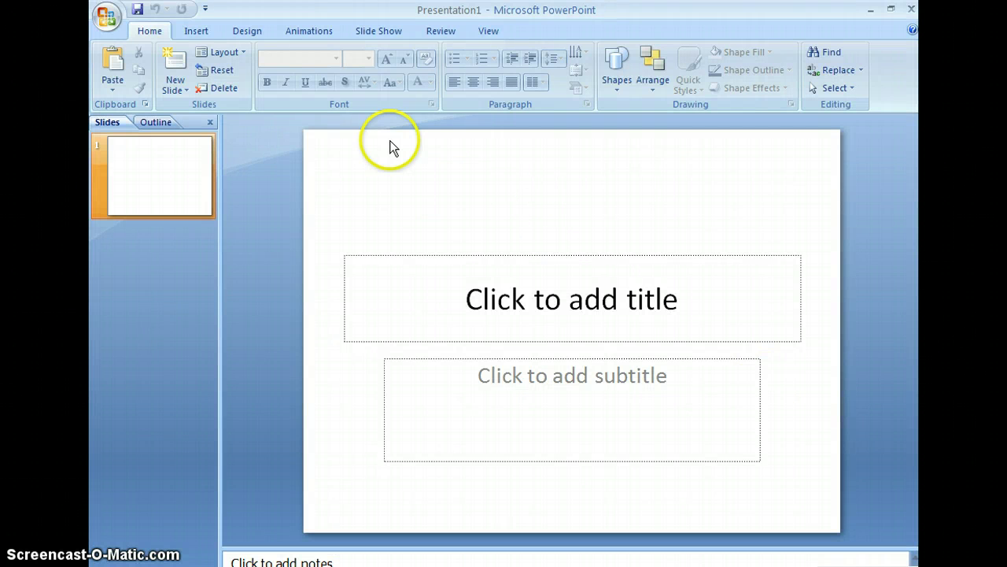
pyautogui.click(236, 52)
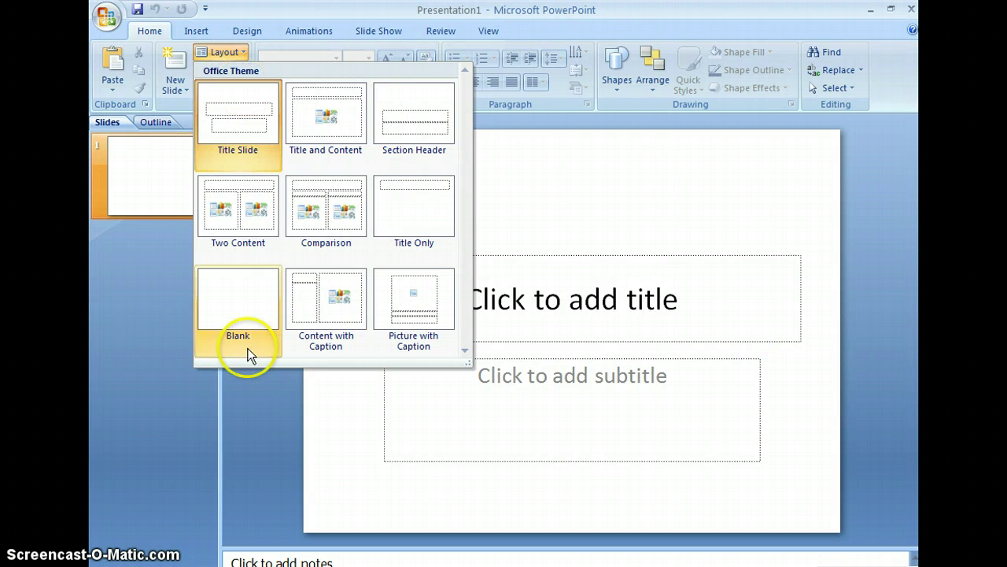
pyautogui.click(246, 322)
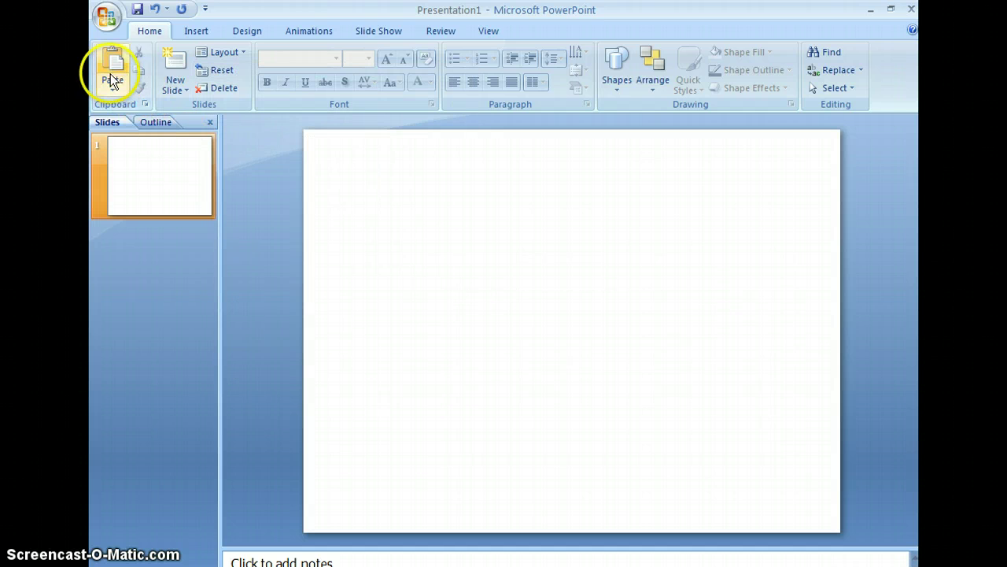
# - Format the slide background with a solid black fill and apply it to all slides
pyautogui.rightClick(485, 347)
pyautogui.click(561, 506)
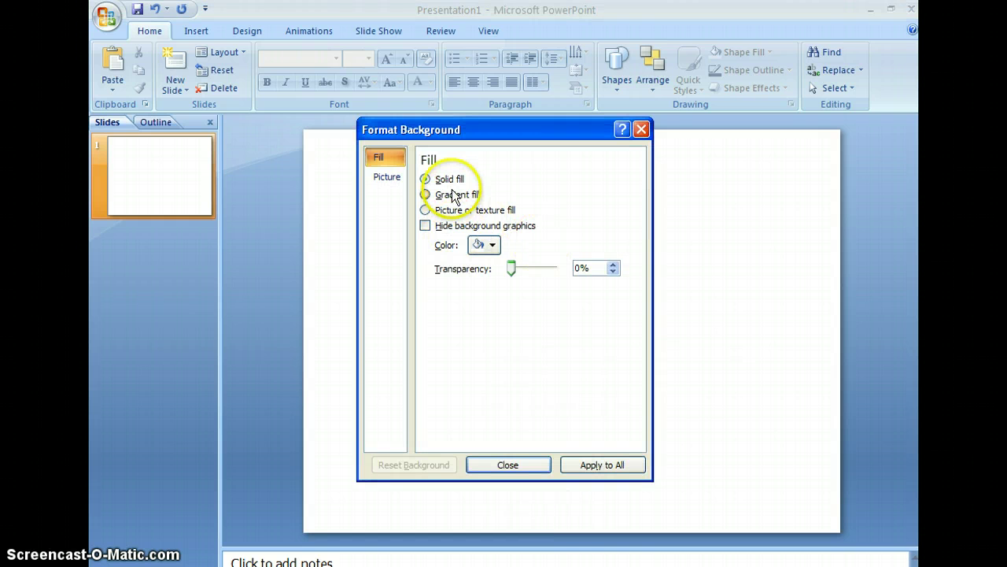
pyautogui.click(493, 245)
pyautogui.click(488, 296)
pyautogui.click(598, 465)
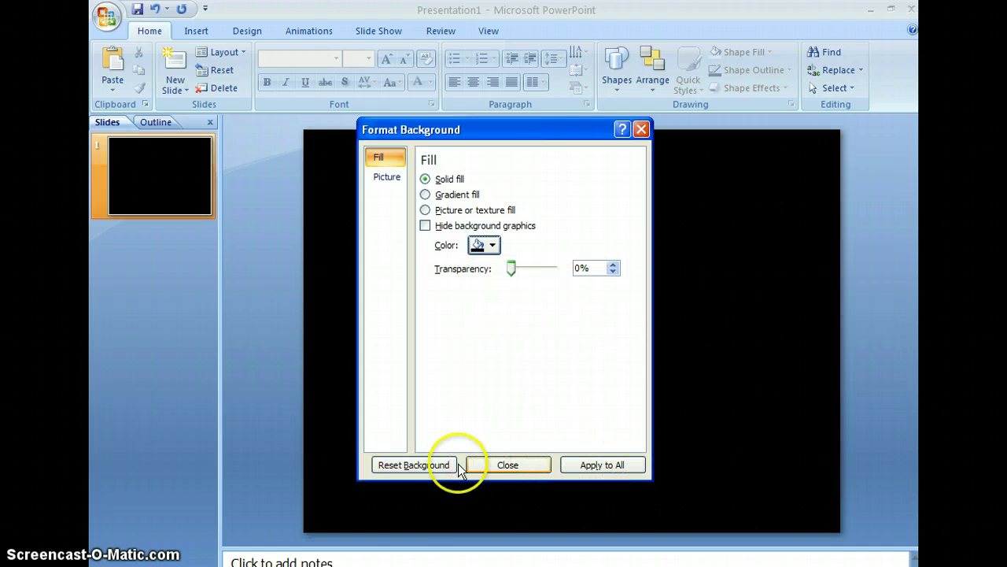
pyautogui.click(523, 466)
# - Paste the word cloud screenshot onto the slide and crop its right and bottom edges, leaving it about 9.25" wide and 6.75" high
pyautogui.click(112, 75)
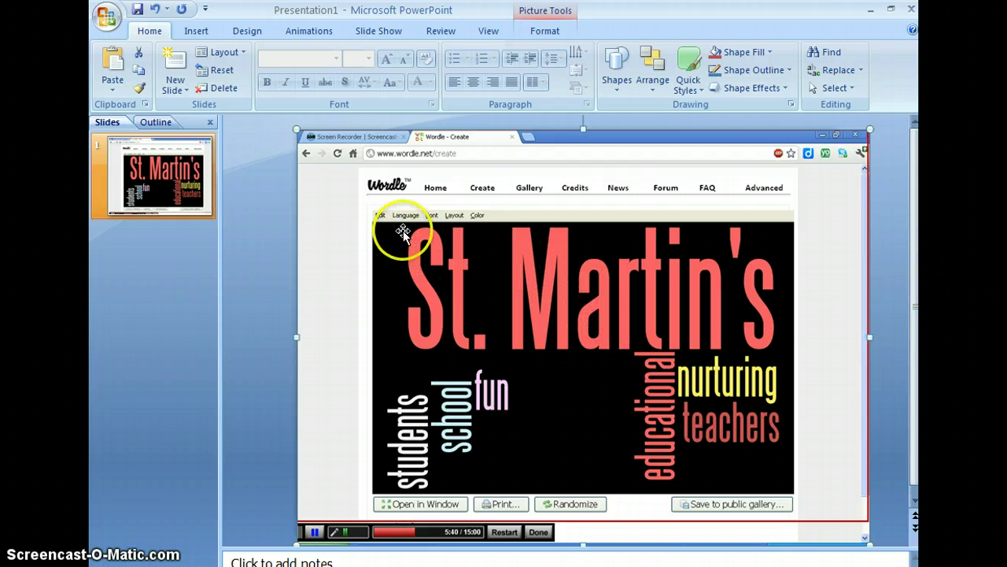
pyautogui.click(545, 30)
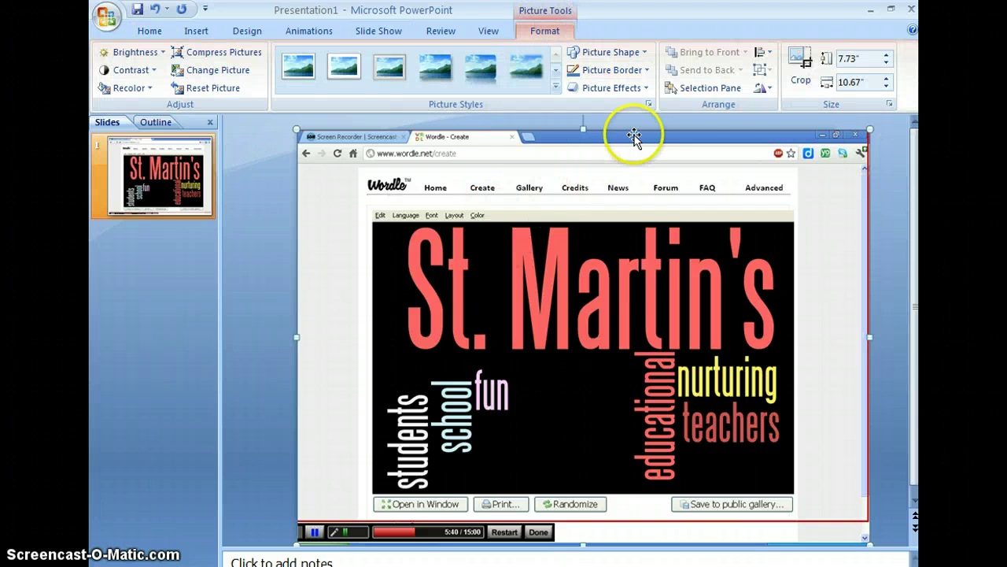
pyautogui.click(800, 65)
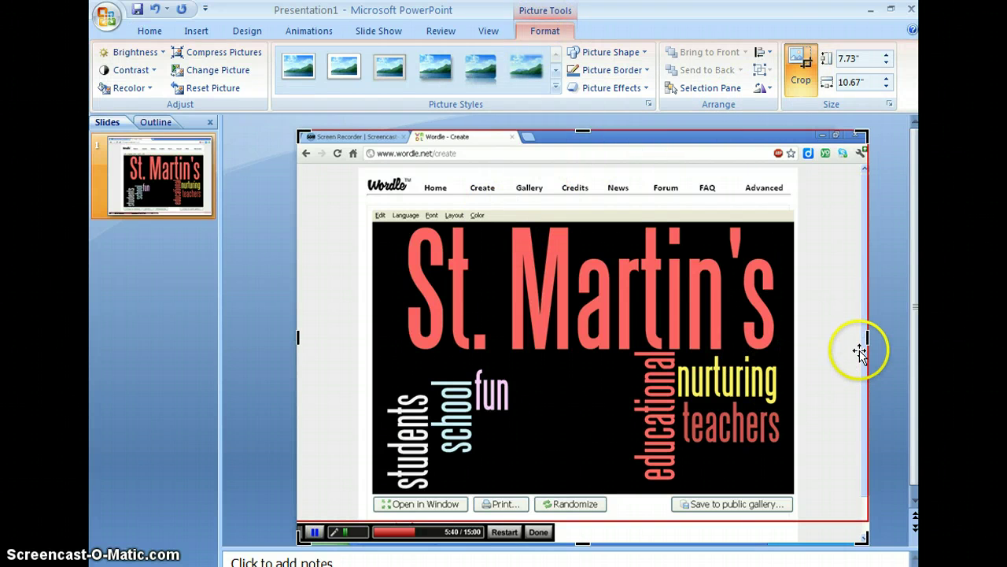
pyautogui.moveTo(866, 338); pyautogui.dragTo(791, 338)
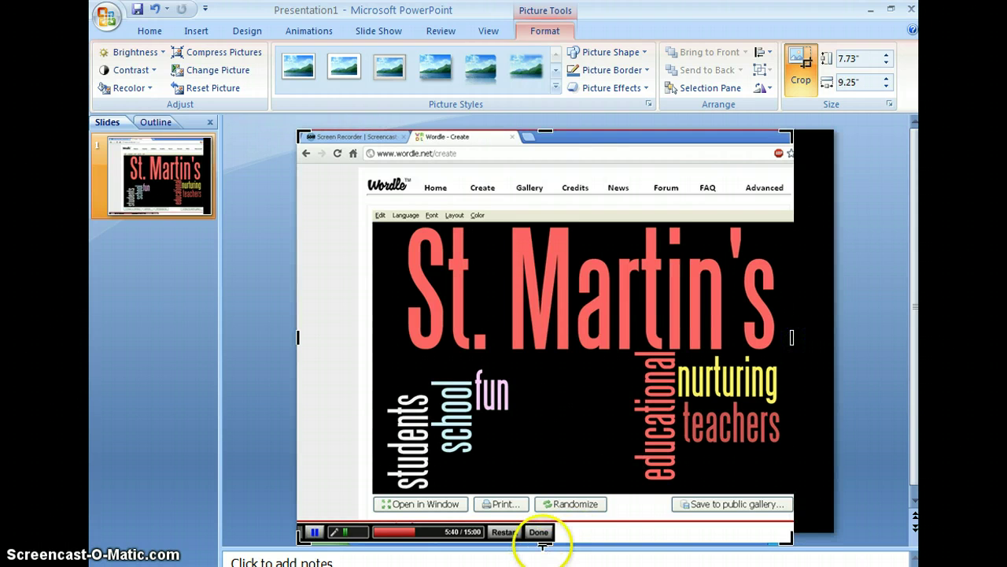
pyautogui.scroll(-1, 540, 529)
pyautogui.moveTo(540, 488); pyautogui.dragTo(540, 485)
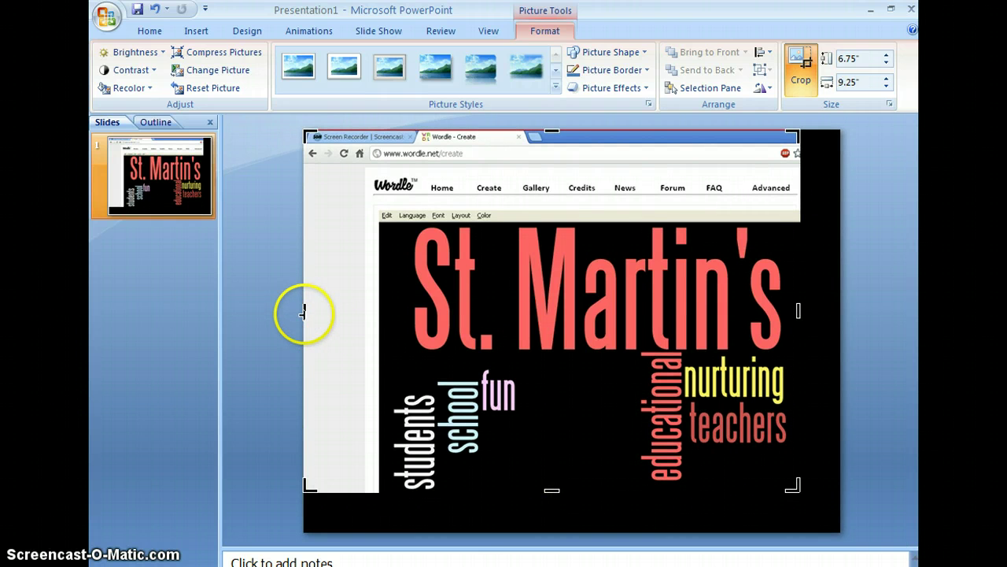
# - Crop the screenshot's left and top edges to the word cloud, about 7.83" by 5", and move the picture to the slide's center
pyautogui.moveTo(309, 317); pyautogui.dragTo(382, 316)
pyautogui.moveTo(608, 134); pyautogui.dragTo(585, 225)
pyautogui.click(754, 331)
pyautogui.click(520, 331)
pyautogui.moveTo(506, 293); pyautogui.dragTo(511, 202)
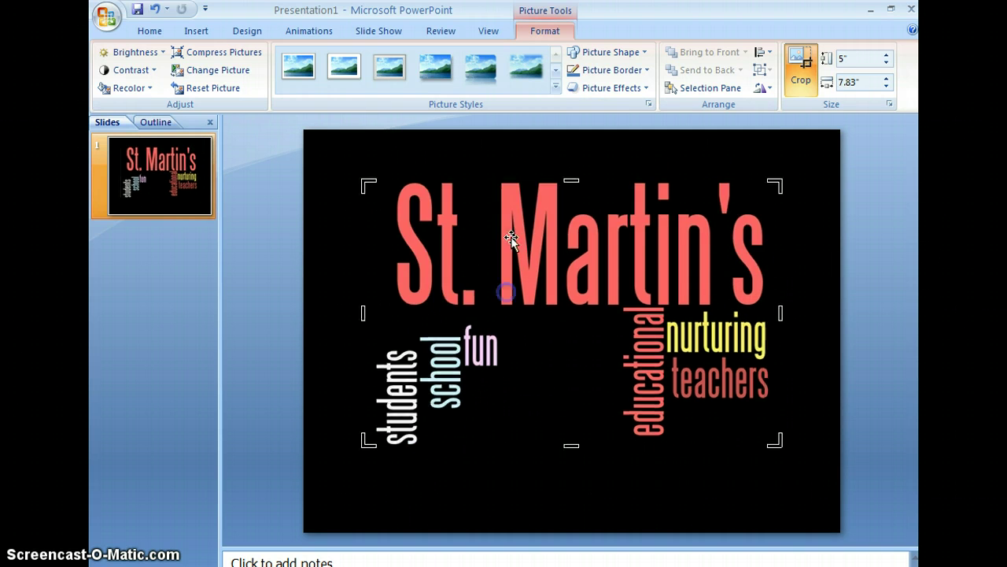
pyautogui.click(588, 500)
# - Set the width of the cropped word cloud picture to 9.5"
pyautogui.click(580, 361)
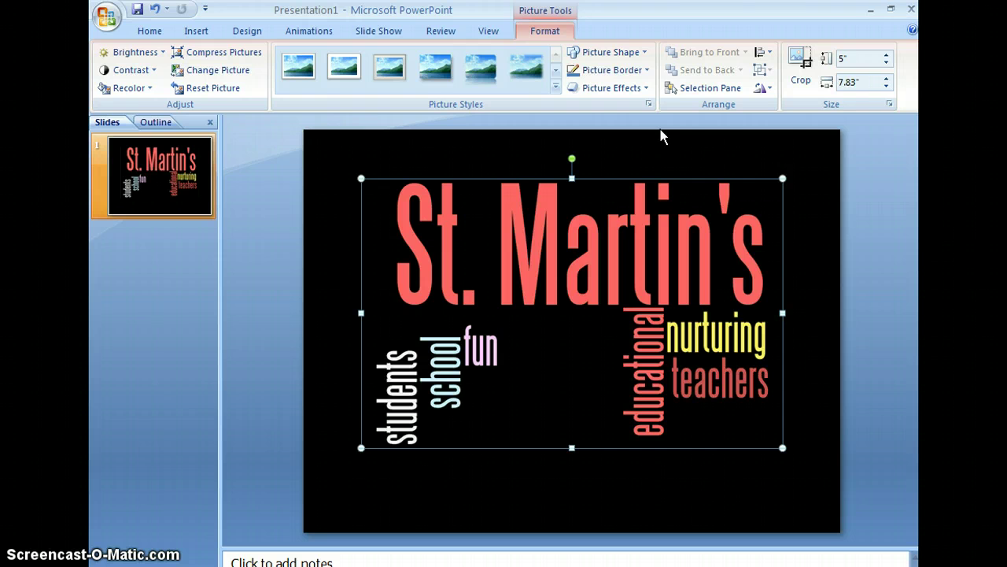
pyautogui.click(847, 81)
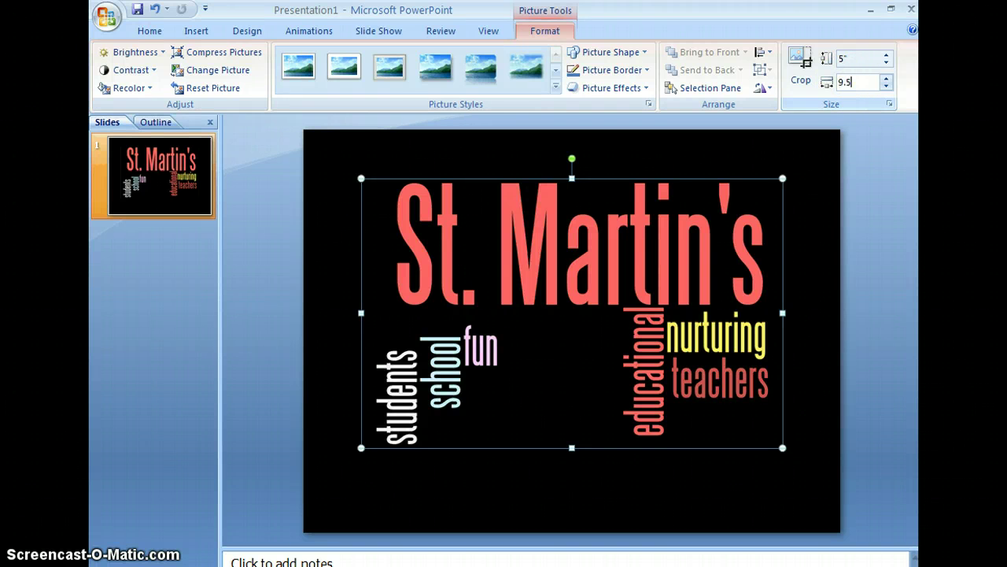
pyautogui.press('Return')
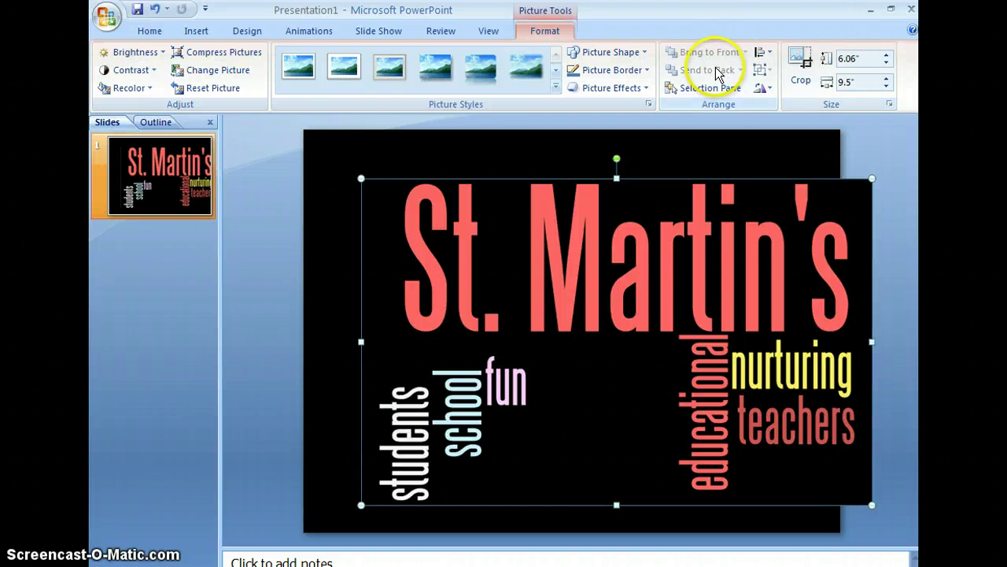
# - Move the enlarged picture left and slightly up so that it sits centered within the slide, and deselect it
pyautogui.moveTo(657, 266); pyautogui.dragTo(629, 273)
pyautogui.click(619, 274)
pyautogui.press('Left')
pyautogui.press('Left')
pyautogui.press('Left')
pyautogui.press('Left')
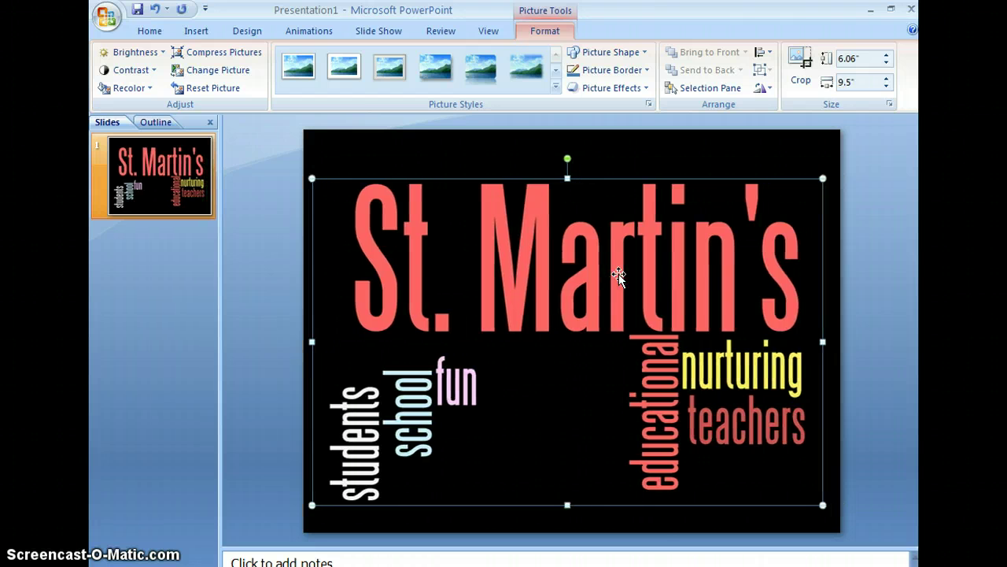
pyautogui.press('Up')
pyautogui.press('Up')
pyautogui.press('Up')
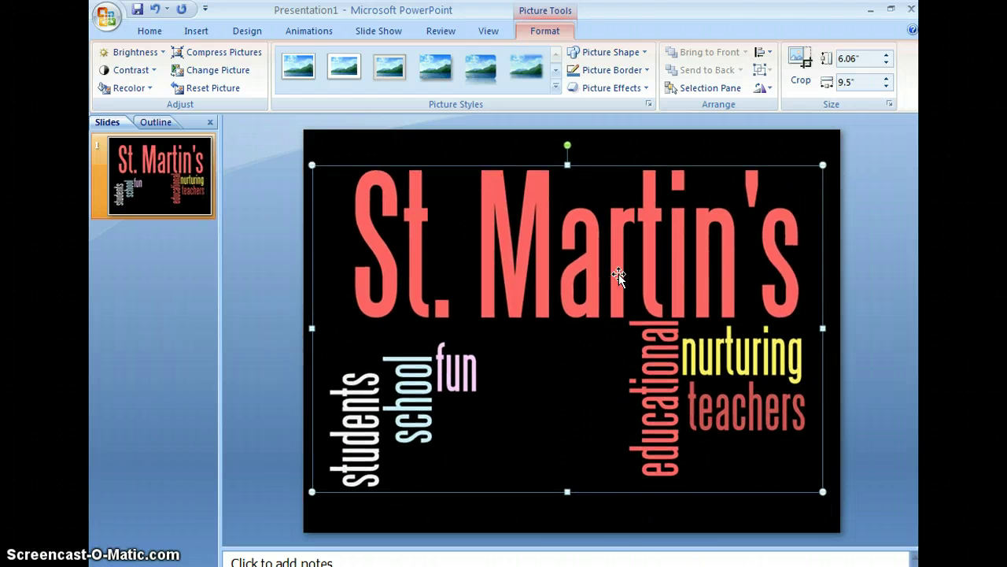
pyautogui.click(635, 520)
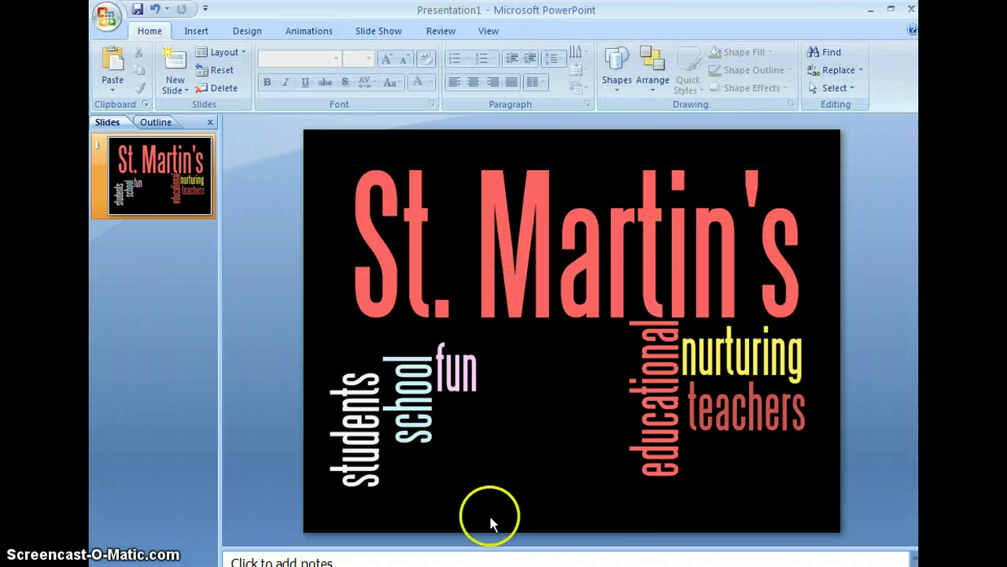
# - Begin saving the slide in another format and set the file type to PNG Portable Network Graphics Format (*.png)
pyautogui.click(110, 22)
pyautogui.moveTo(153, 161)
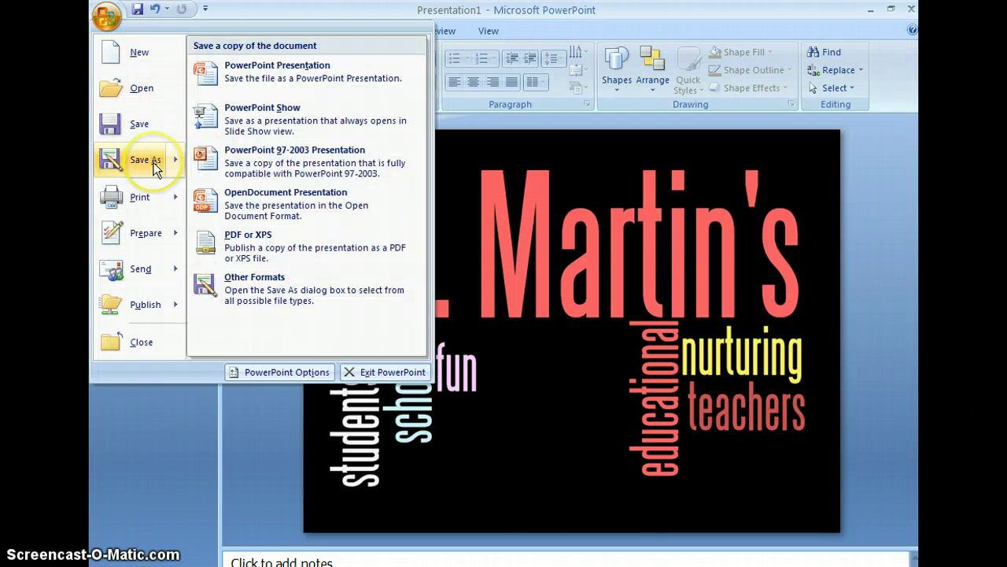
pyautogui.click(279, 285)
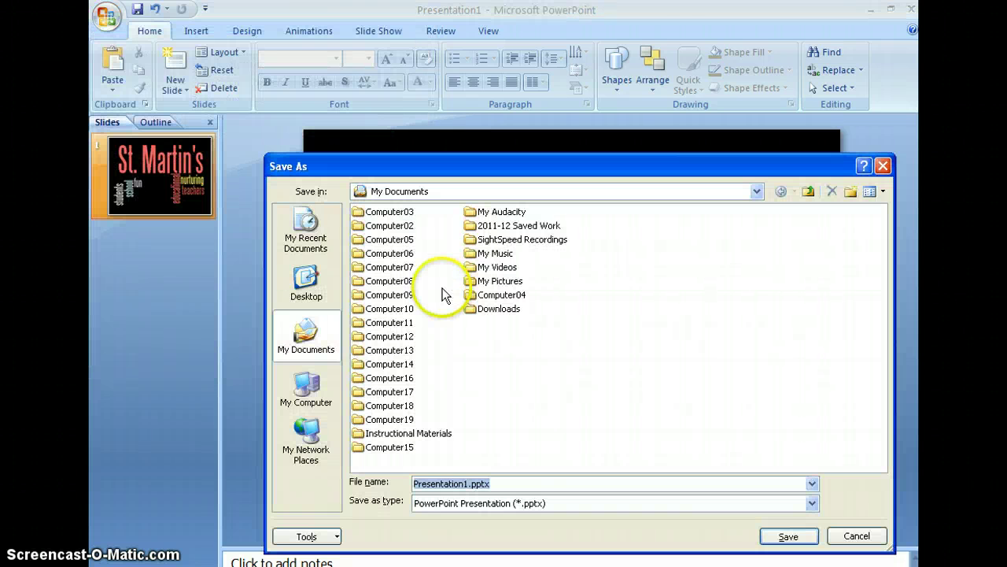
pyautogui.click(812, 504)
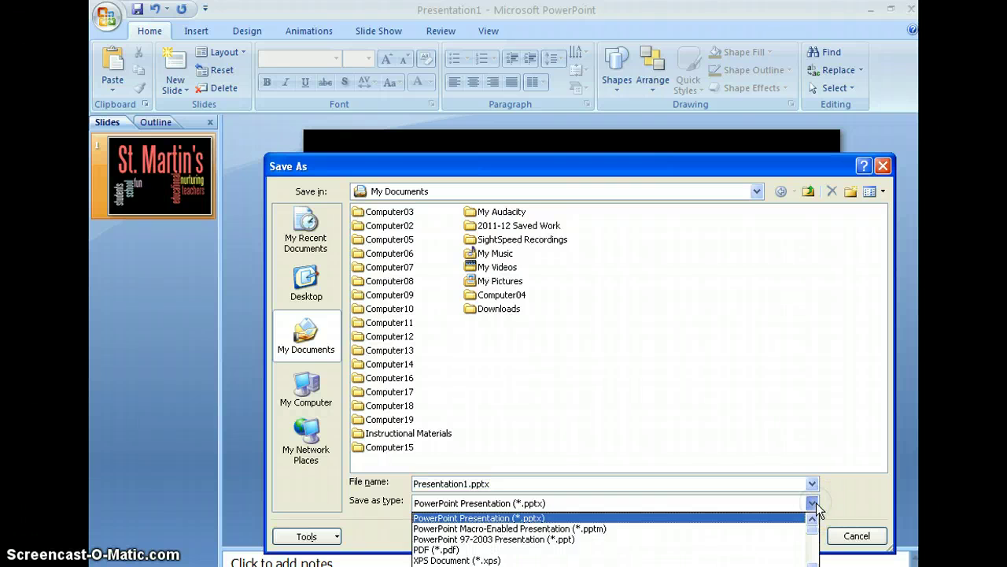
pyautogui.scroll(-2, 614, 555)
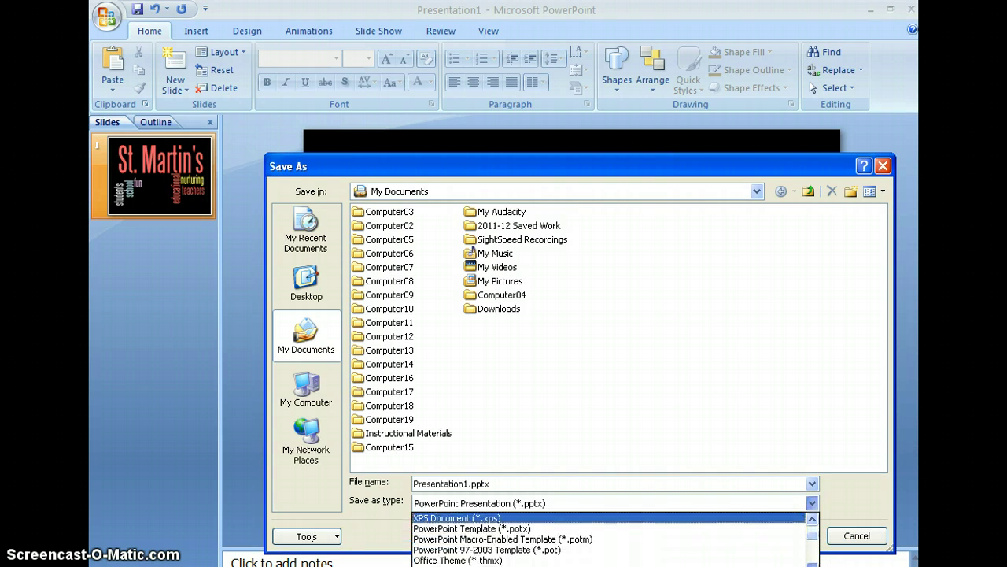
pyautogui.scroll(-4, 614, 539)
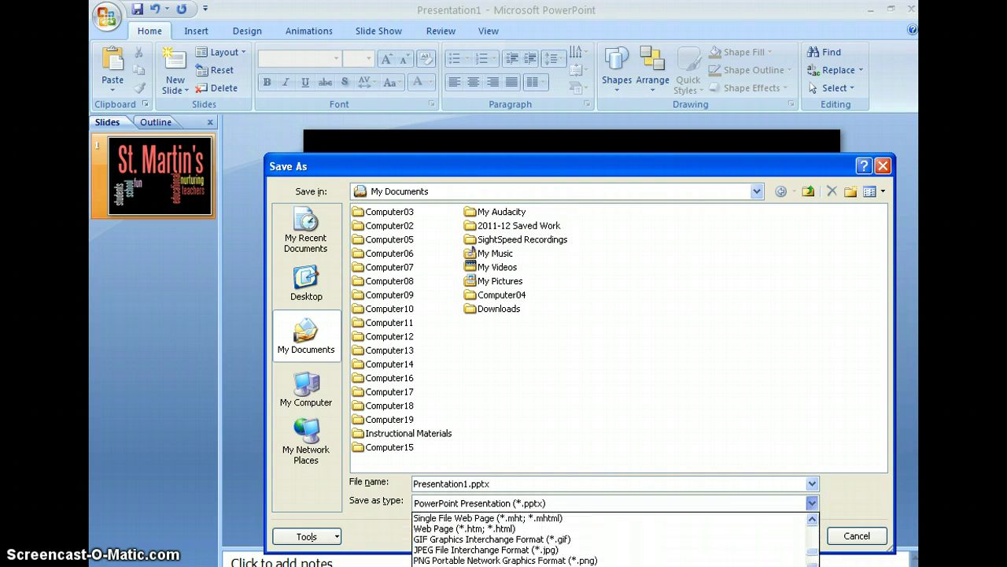
pyautogui.scroll(-1, 567, 543)
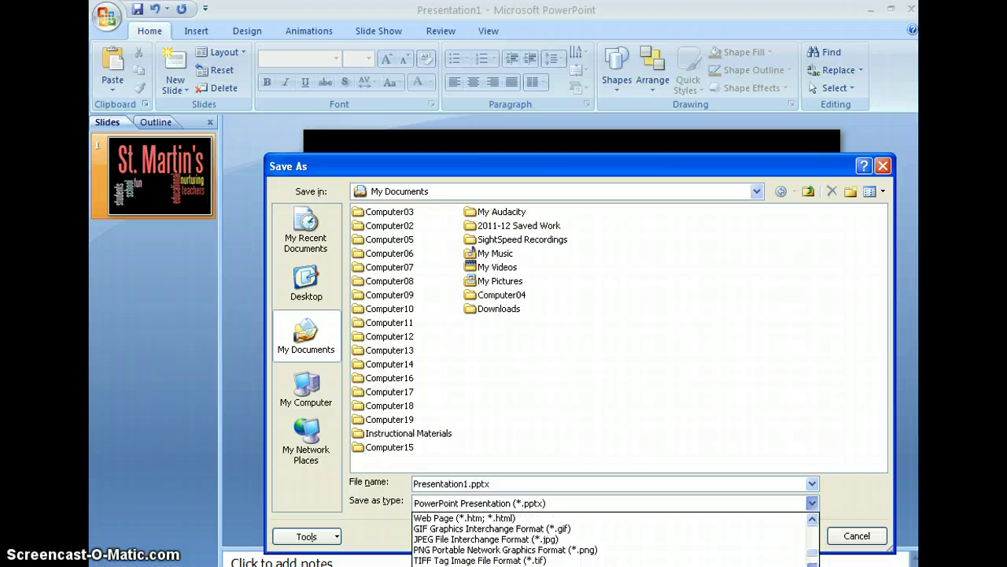
pyautogui.click(560, 539)
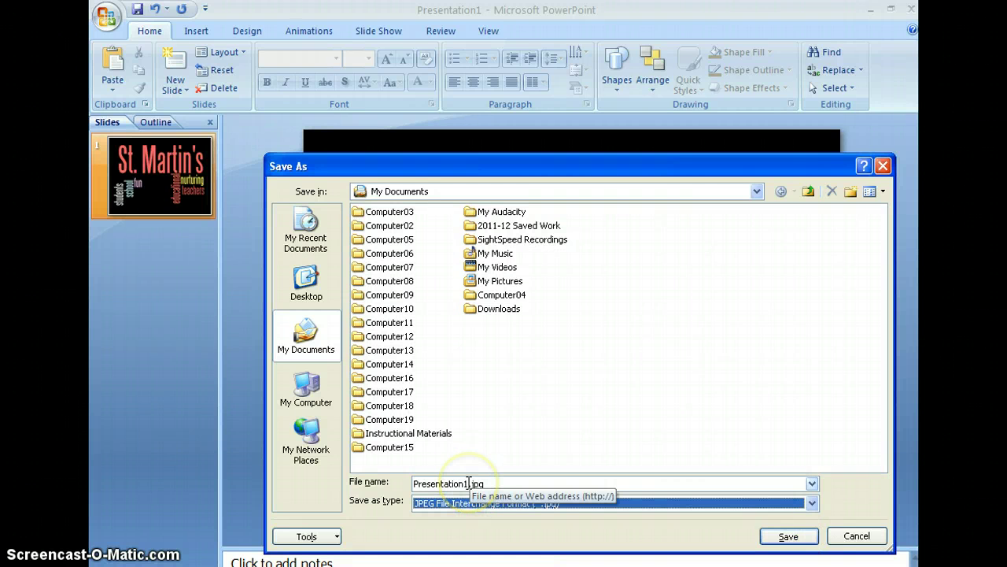
pyautogui.click(809, 505)
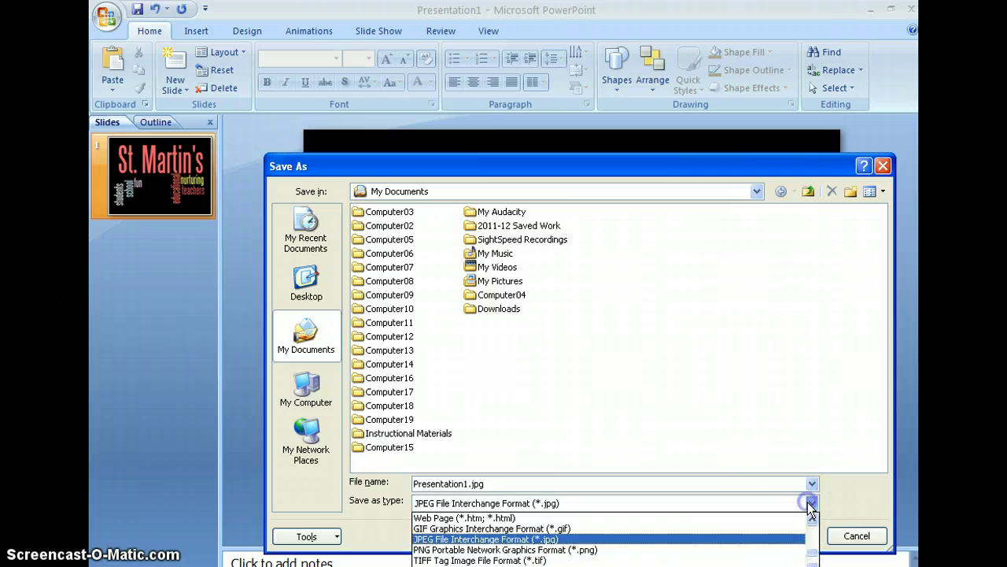
pyautogui.click(546, 550)
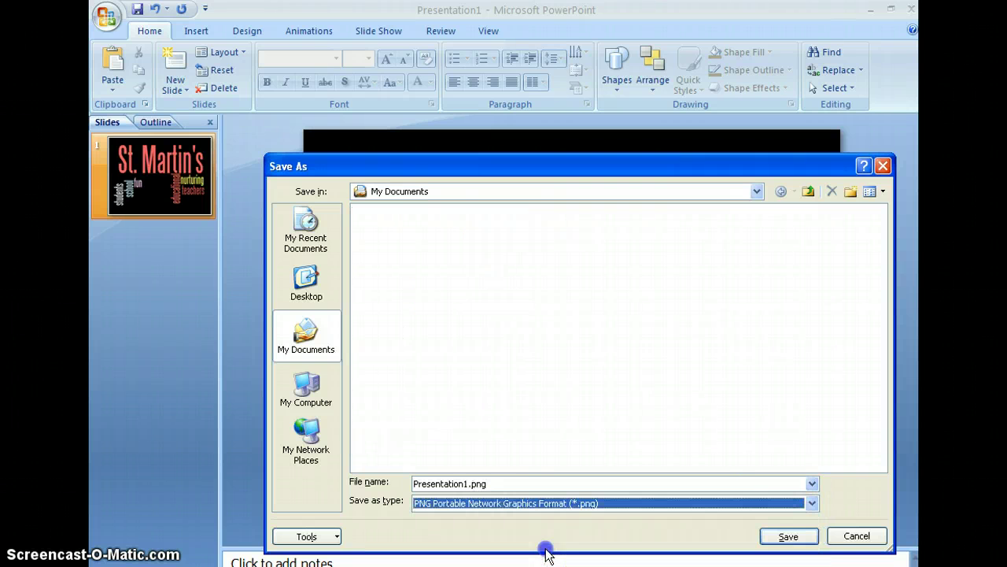
# - Name the file mywordle.png and save it in the My Pictures folder, exporting the current slide only
pyautogui.click(466, 483)
pyautogui.moveTo(467, 483); pyautogui.dragTo(407, 482)
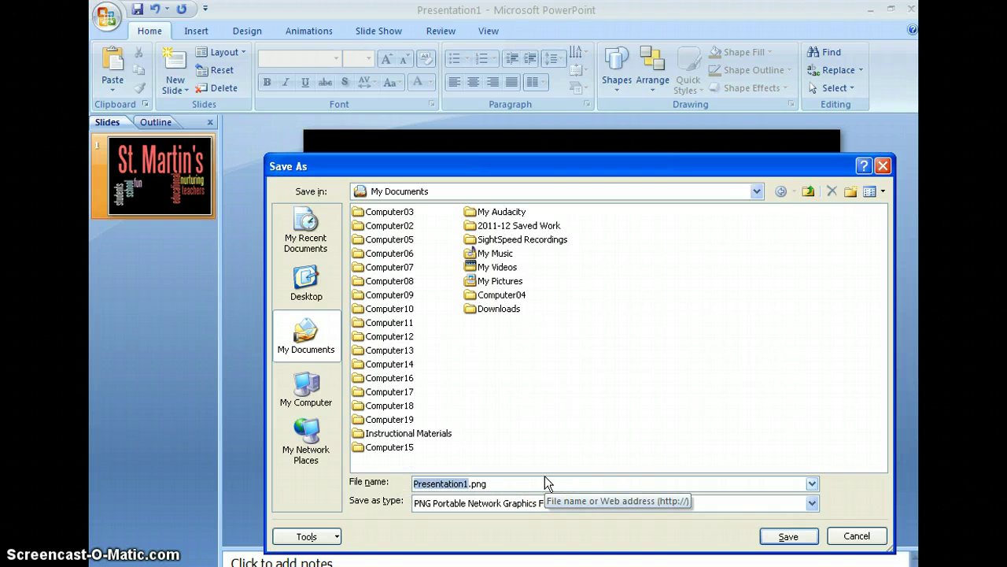
pyautogui.write('mywor')
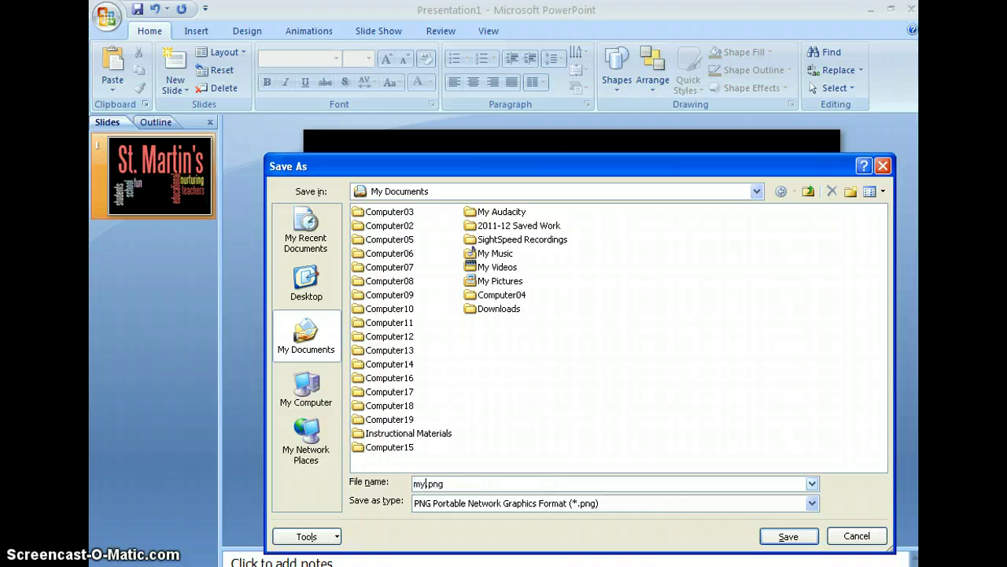
pyautogui.write('dle')
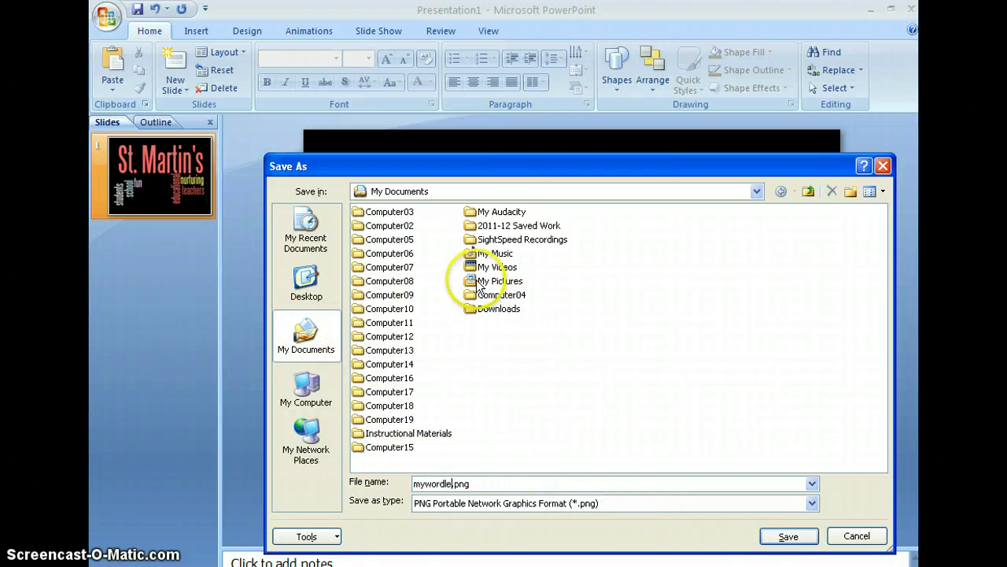
pyautogui.doubleClick(498, 281)
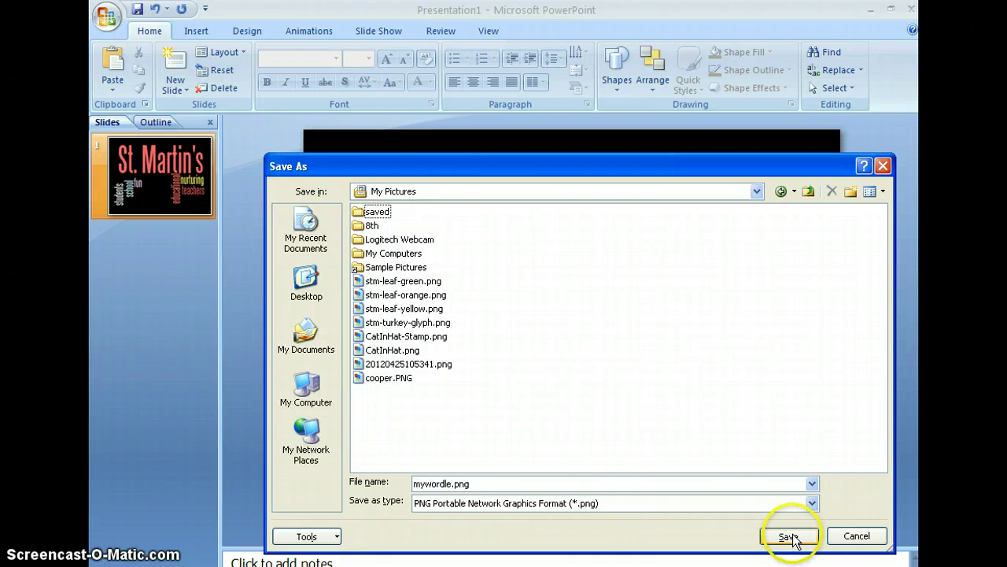
pyautogui.click(789, 537)
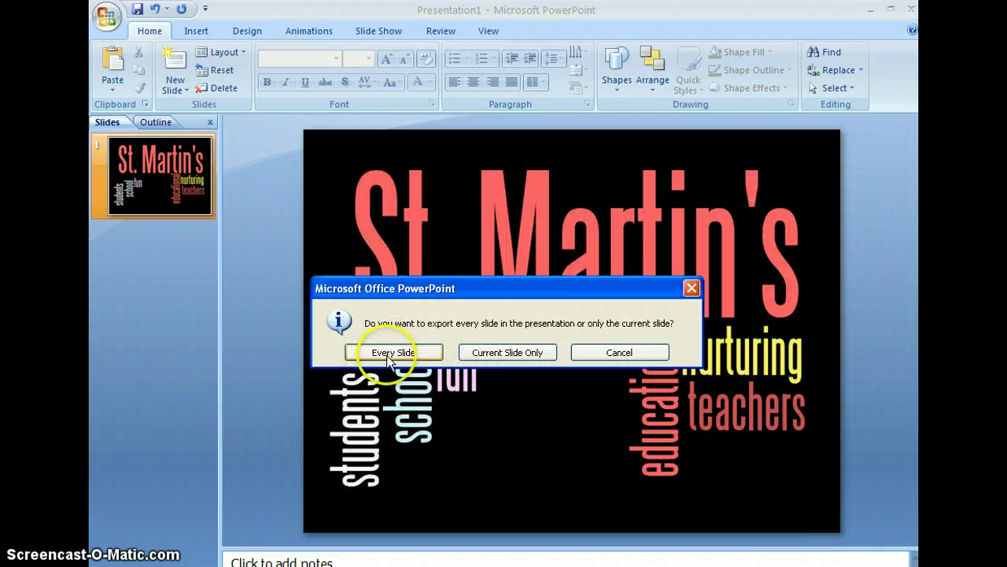
pyautogui.click(496, 352)
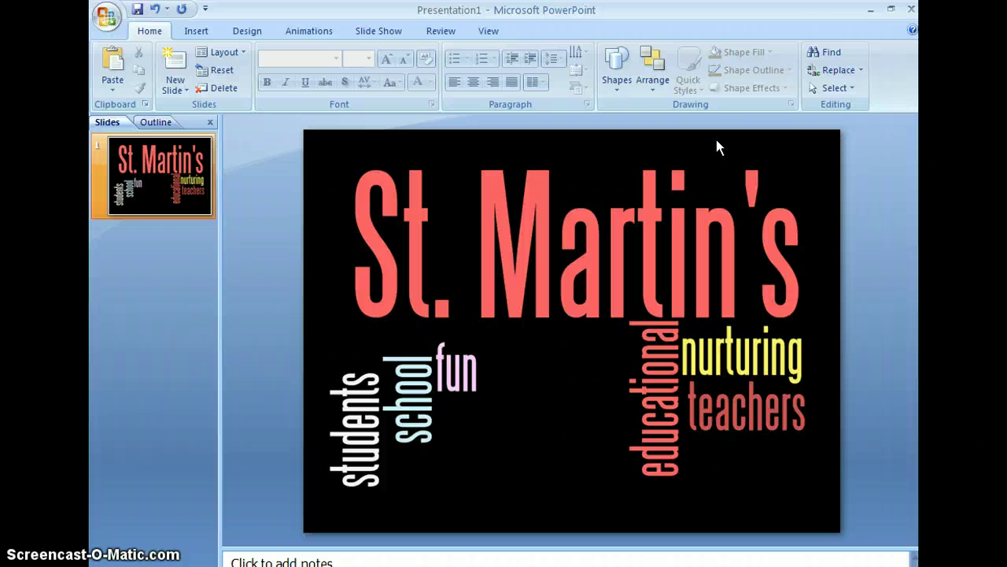
# - Minimize the presentation window, switch to Paint and paste the Wordle screenshot onto the blank canvas
pyautogui.click(871, 9)
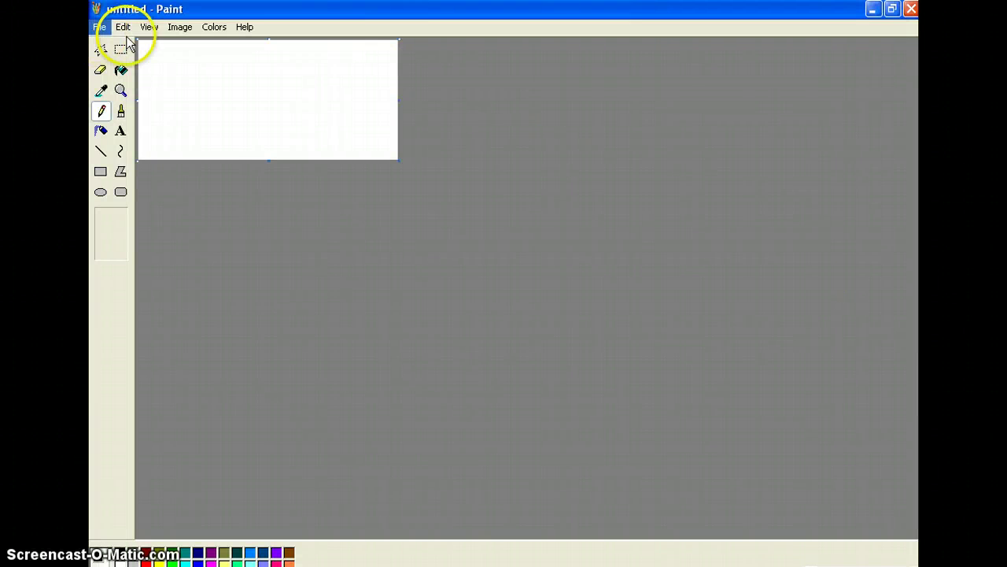
pyautogui.click(124, 28)
pyautogui.click(134, 110)
pyautogui.click(133, 107)
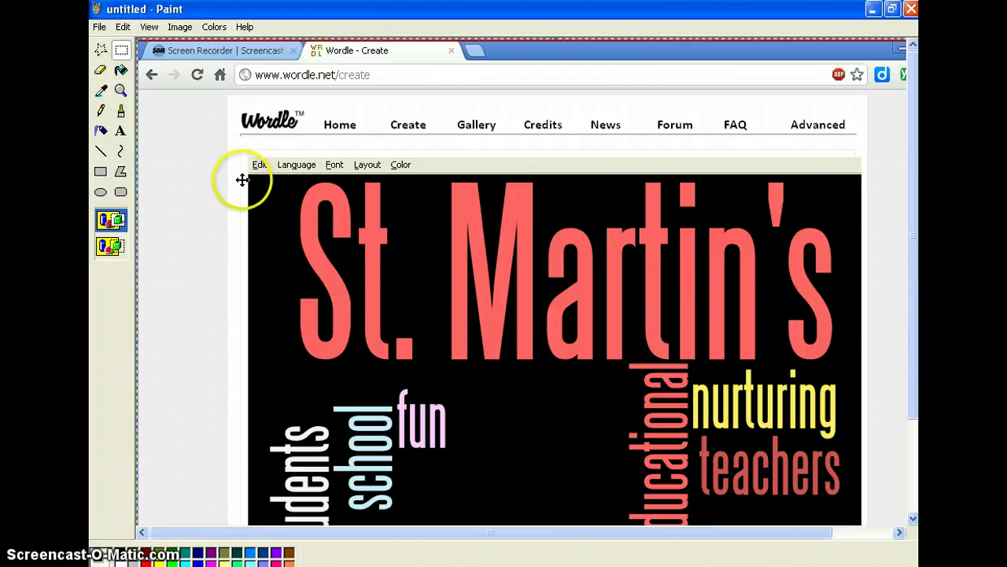
# - Select just the black word cloud rectangle in the pasted screenshot and copy it
pyautogui.click(121, 50)
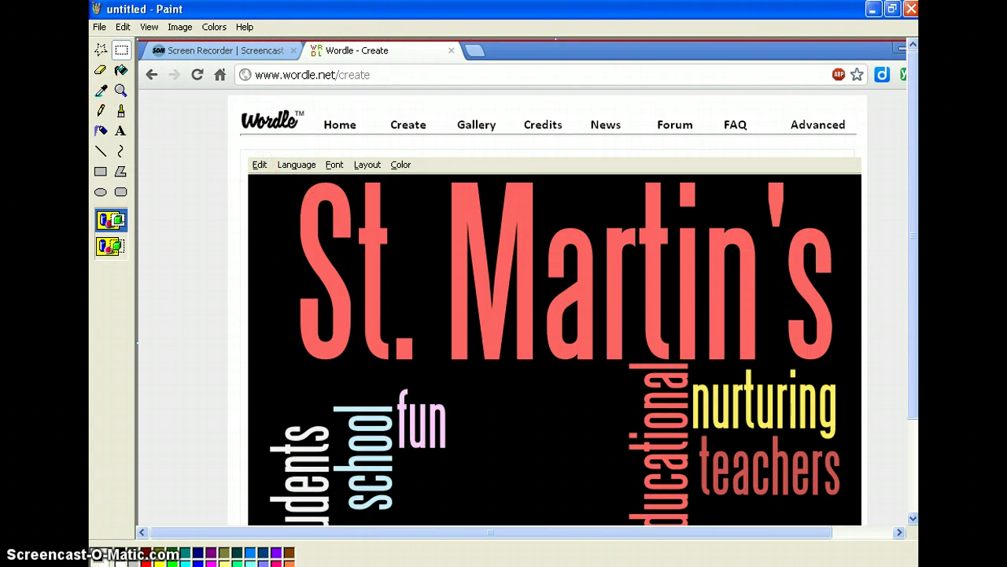
pyautogui.moveTo(915, 274); pyautogui.dragTo(911, 321)
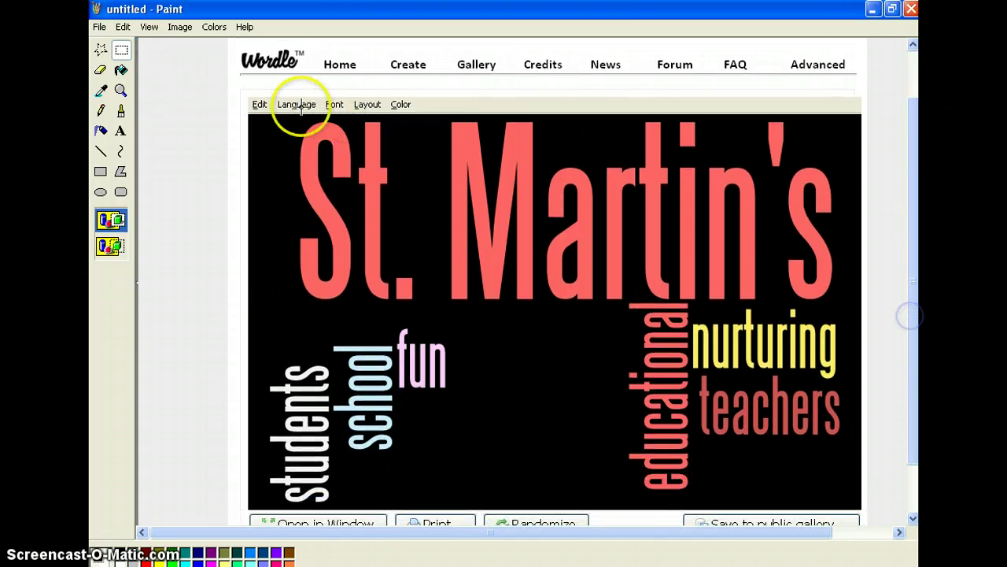
pyautogui.click(247, 114)
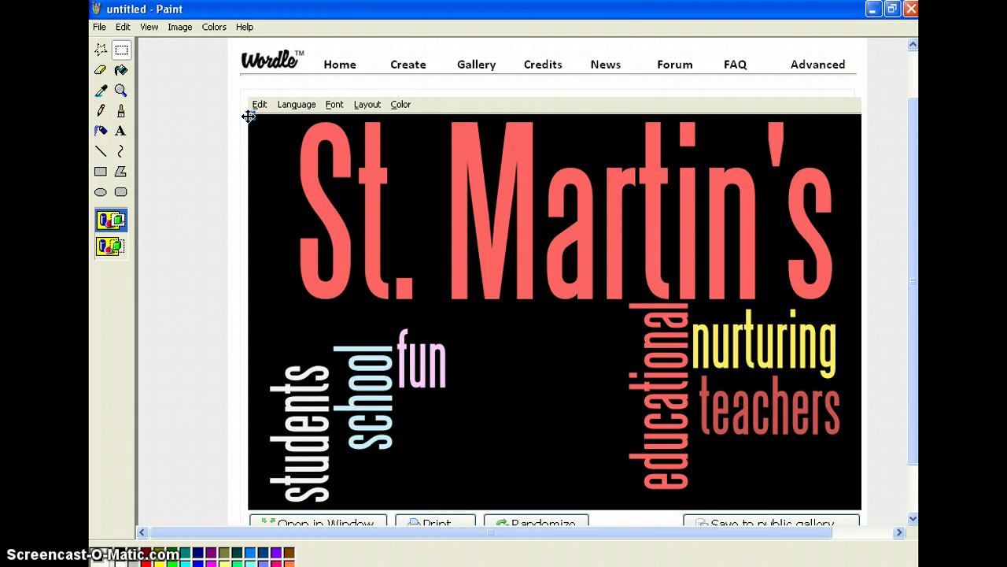
pyautogui.click(121, 50)
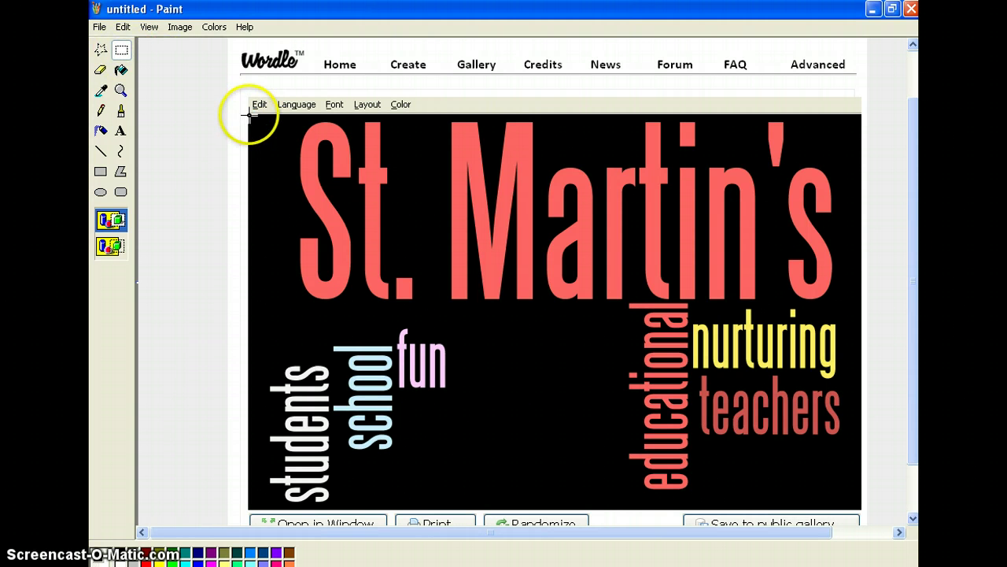
pyautogui.moveTo(248, 115)
pyautogui.mouseDown()
pyautogui.moveTo(513, 270)
pyautogui.moveTo(742, 434)
pyautogui.moveTo(803, 491)
pyautogui.moveTo(862, 508)
pyautogui.mouseUp()
pyautogui.click(181, 31)
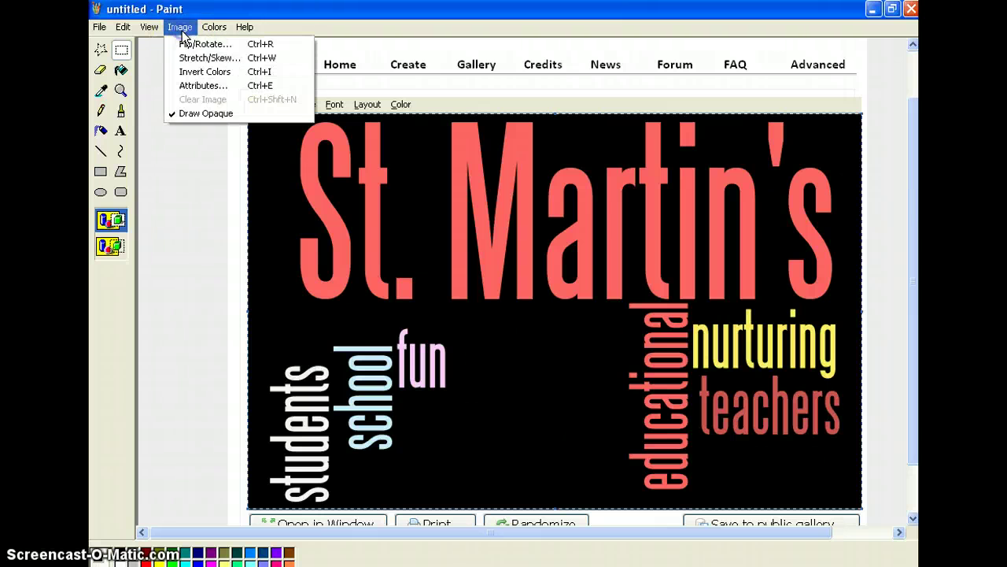
pyautogui.click(123, 29)
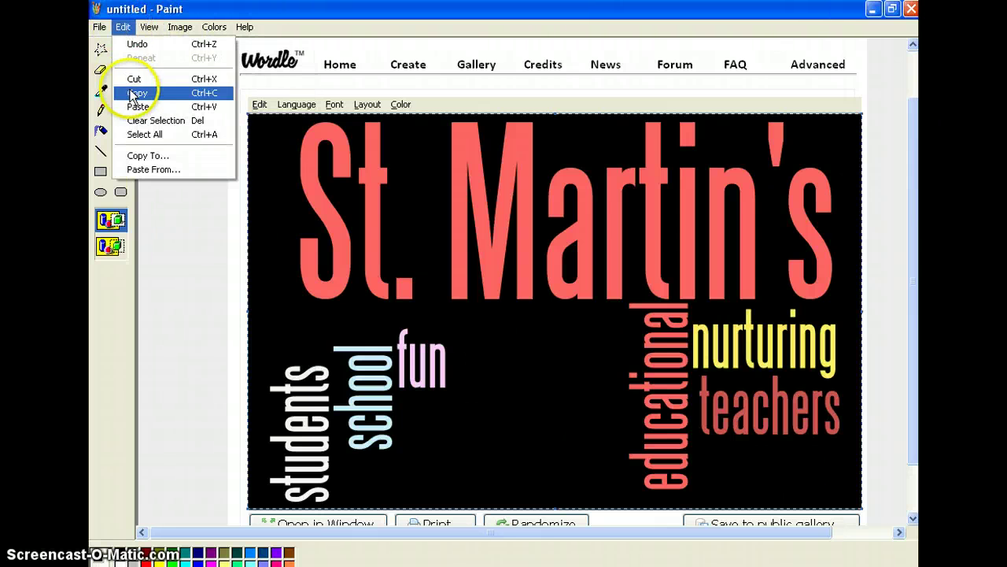
pyautogui.click(131, 94)
# - Create a new image without saving the full screenshot and paste the copied word cloud into it
pyautogui.click(122, 31)
pyautogui.click(99, 27)
pyautogui.click(110, 43)
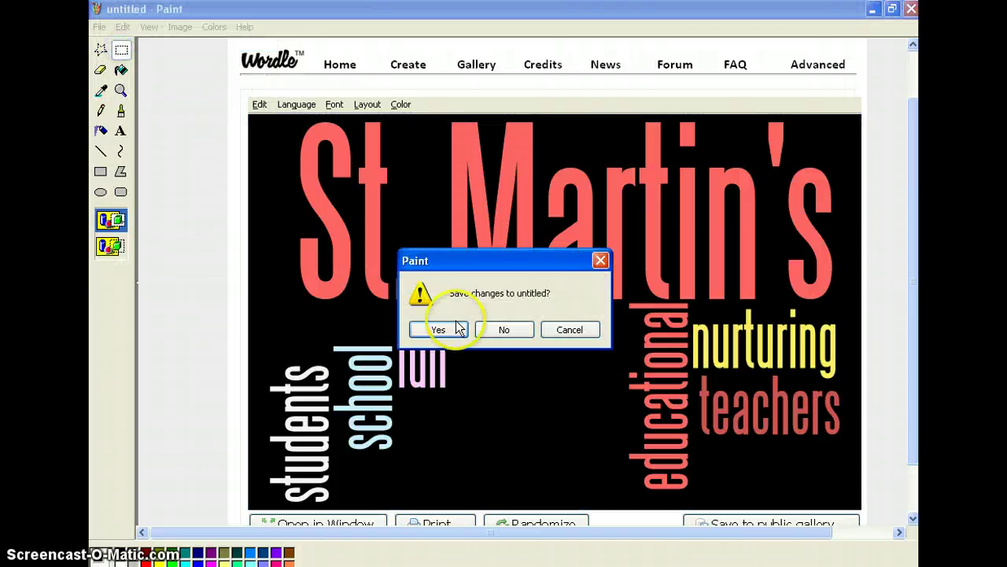
pyautogui.click(496, 332)
pyautogui.click(122, 26)
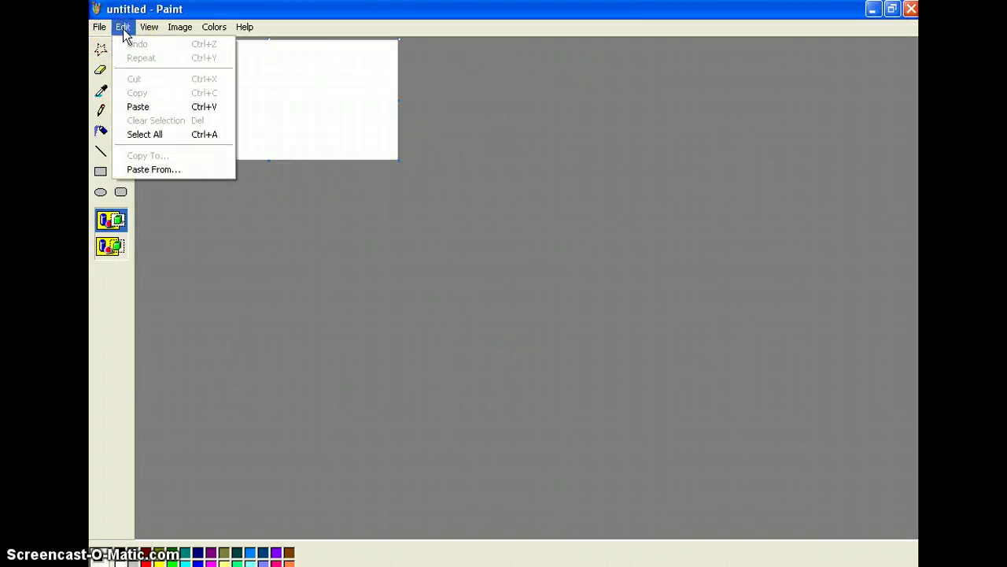
pyautogui.click(146, 107)
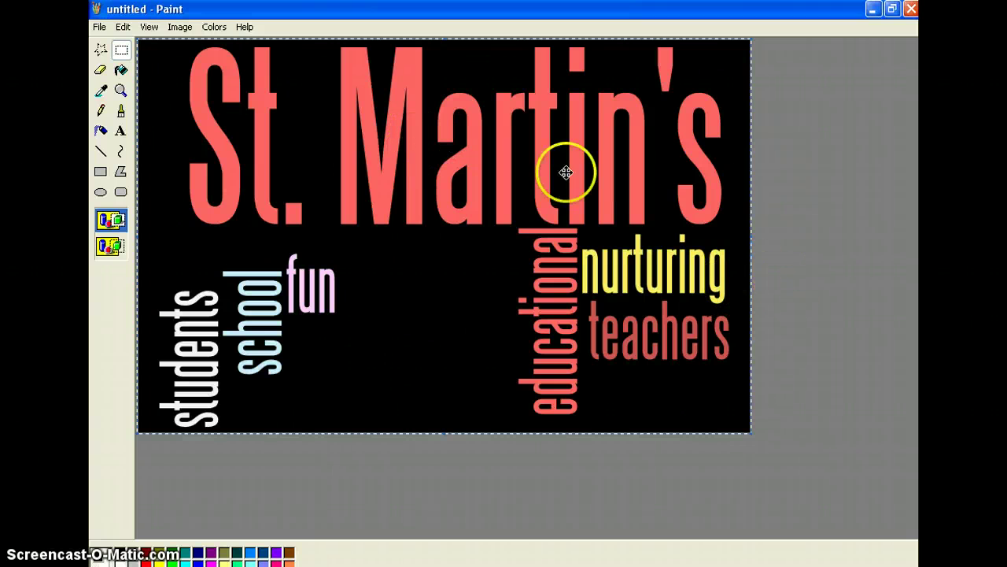
# - Save the word cloud image in My Pictures as a PNG named wordleinpaint, and close Paint
pyautogui.click(100, 27)
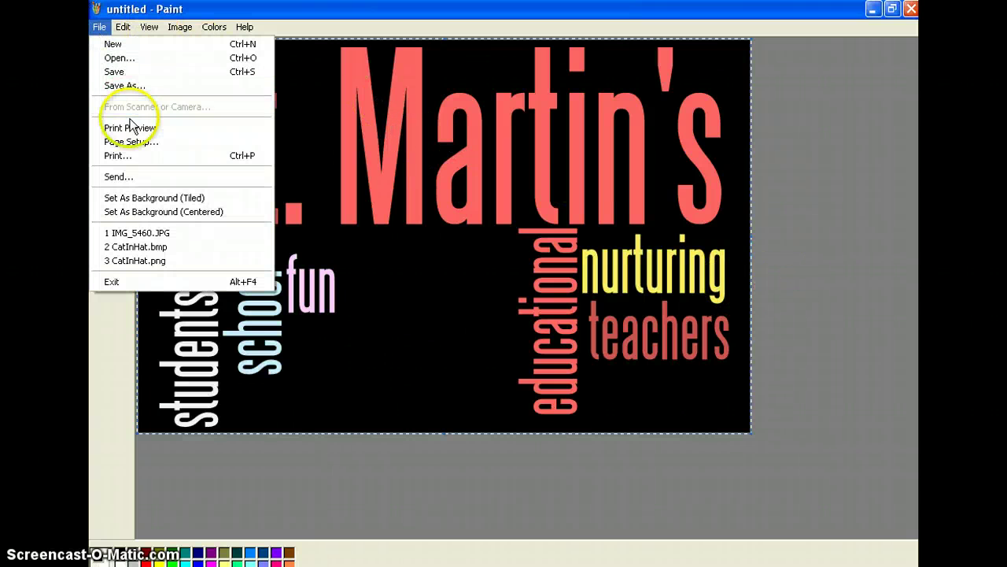
pyautogui.click(124, 85)
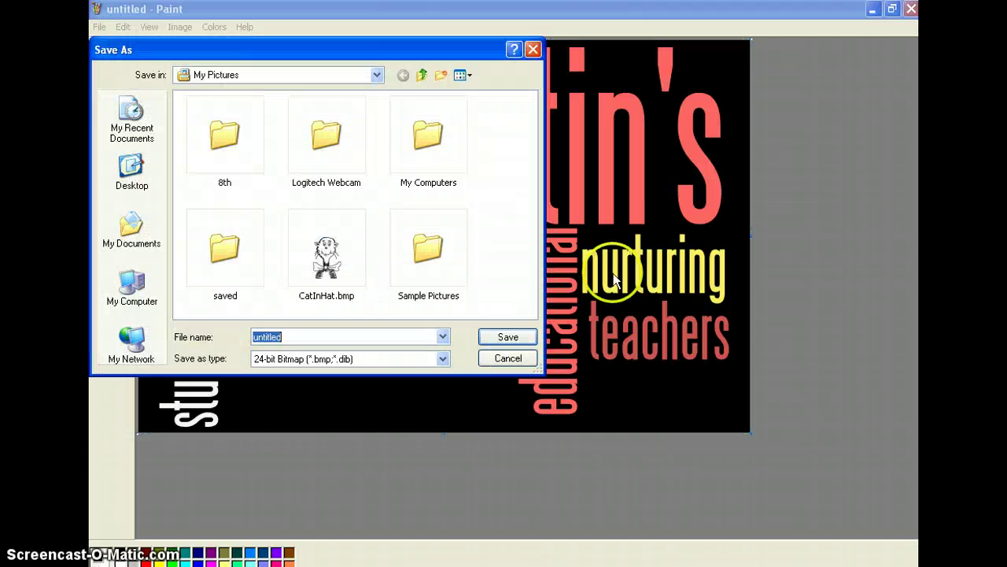
pyautogui.click(443, 360)
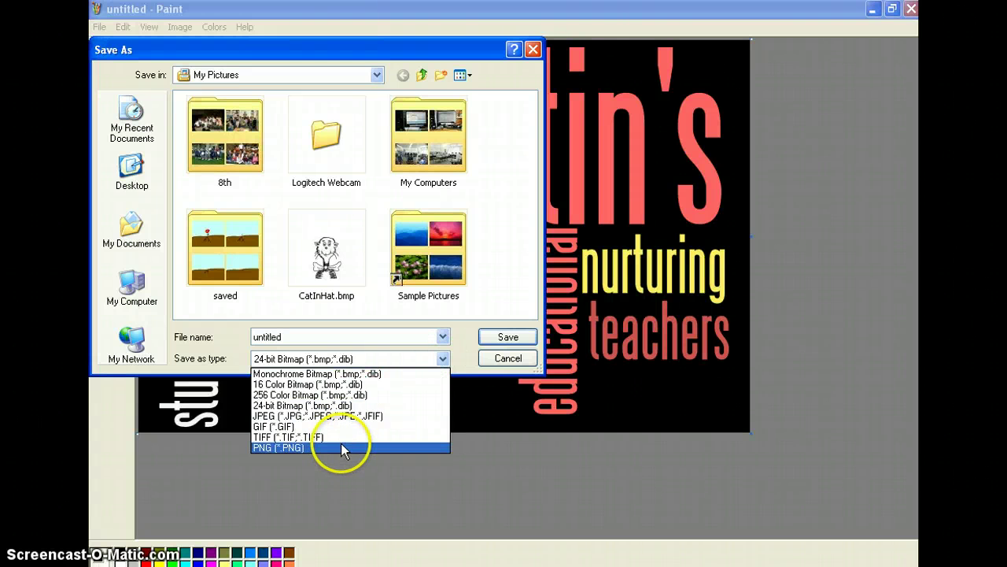
pyautogui.click(296, 449)
pyautogui.doubleClick(288, 337)
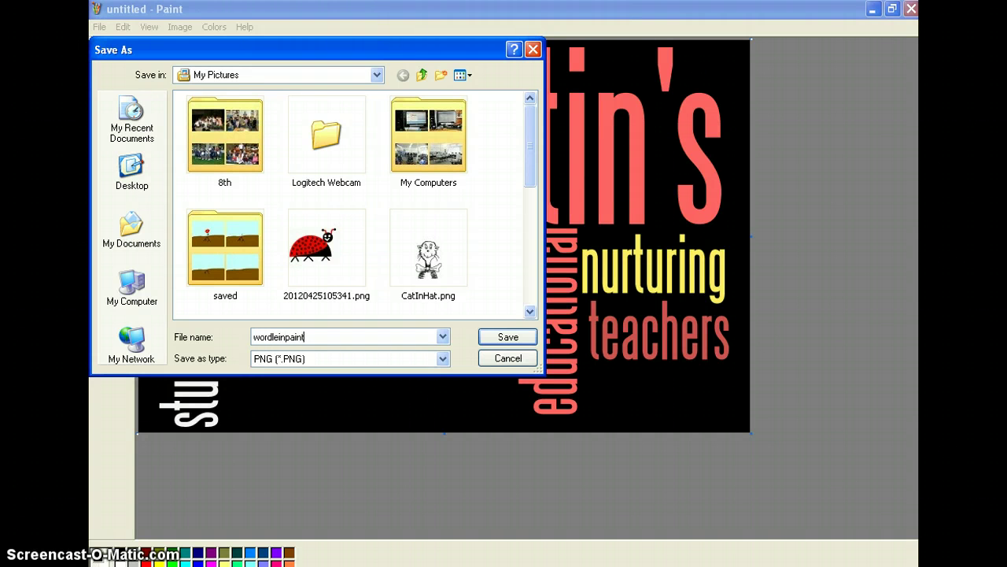
pyautogui.click(506, 337)
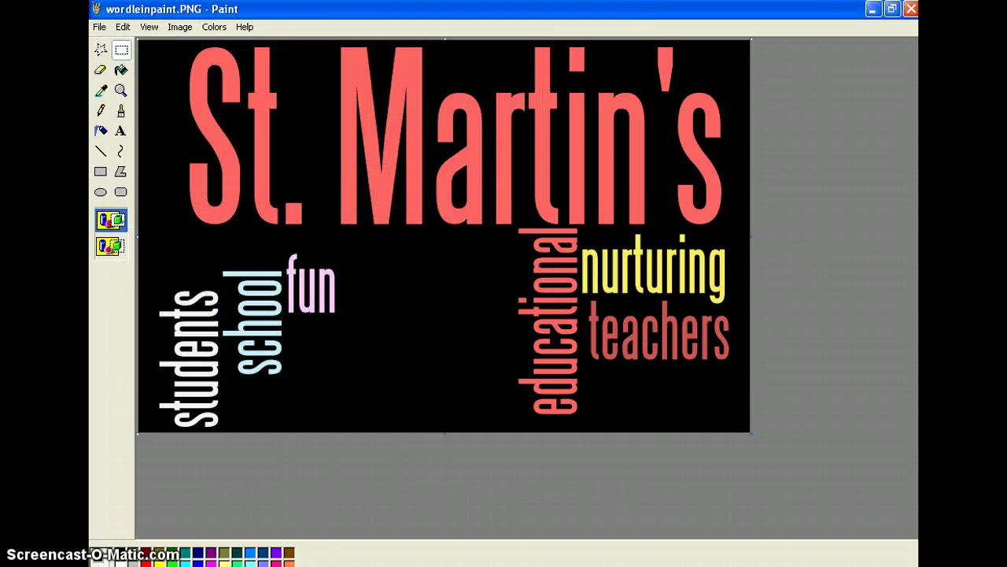
pyautogui.click(913, 9)
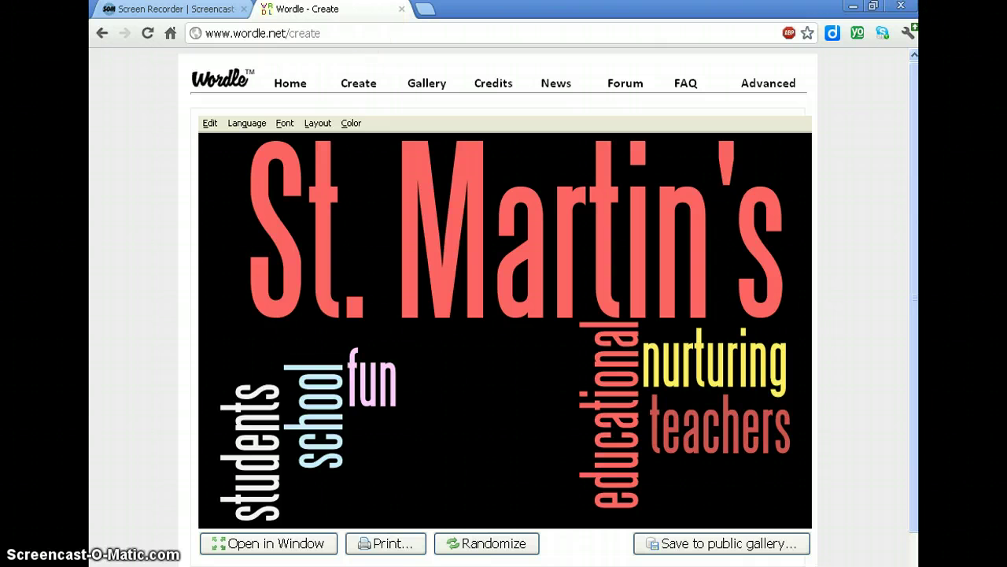
# - Open the My Pictures folder inside My Documents
pyautogui.press('super')
pyautogui.press('Escape')
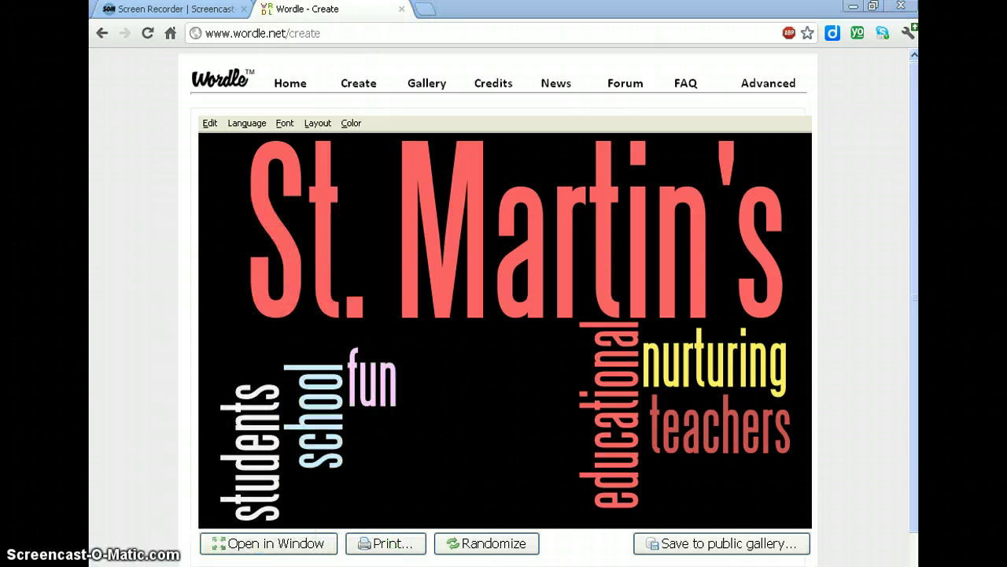
pyautogui.press('super')
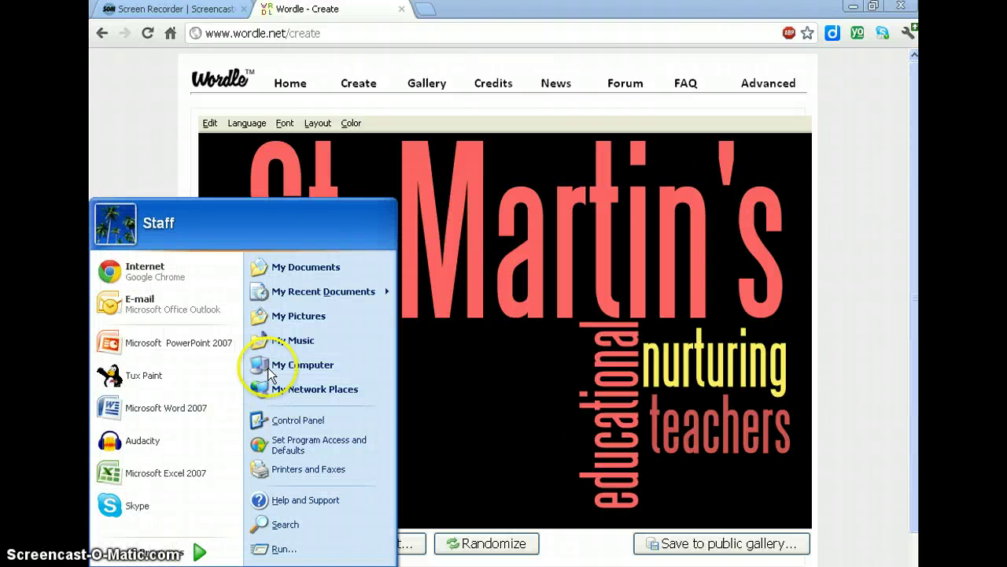
pyautogui.click(299, 268)
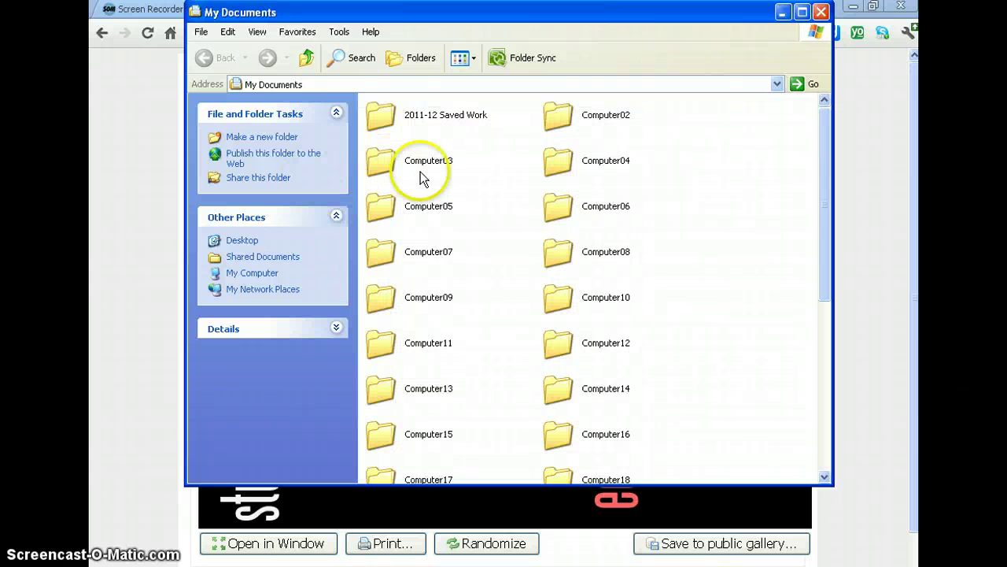
pyautogui.click(817, 375)
pyautogui.click(823, 377)
pyautogui.doubleClick(563, 274)
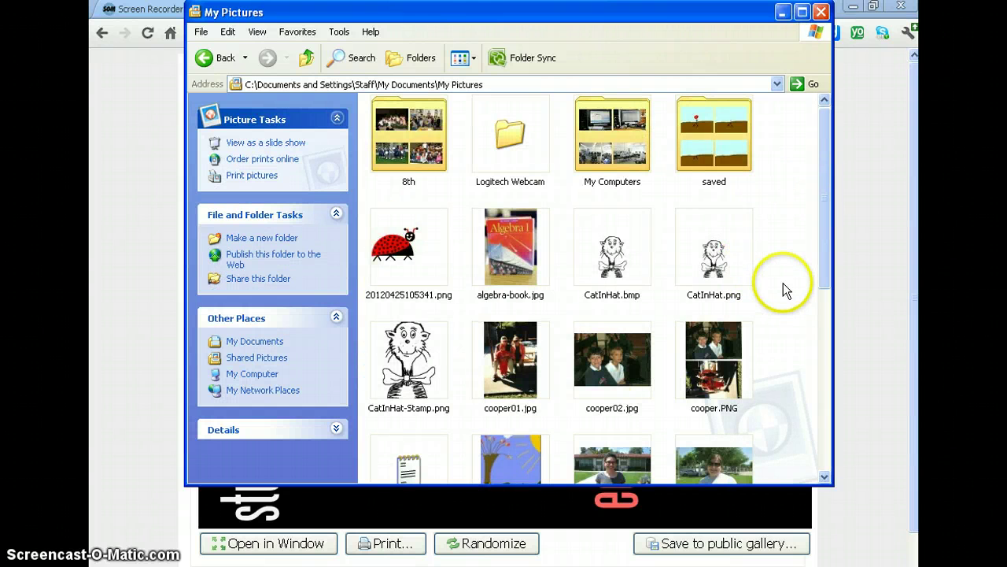
# - Examine the saved word cloud files mywordle.png and wordleinpaint.PNG in My Pictures, and close the folder window
pyautogui.moveTo(821, 258); pyautogui.dragTo(821, 409)
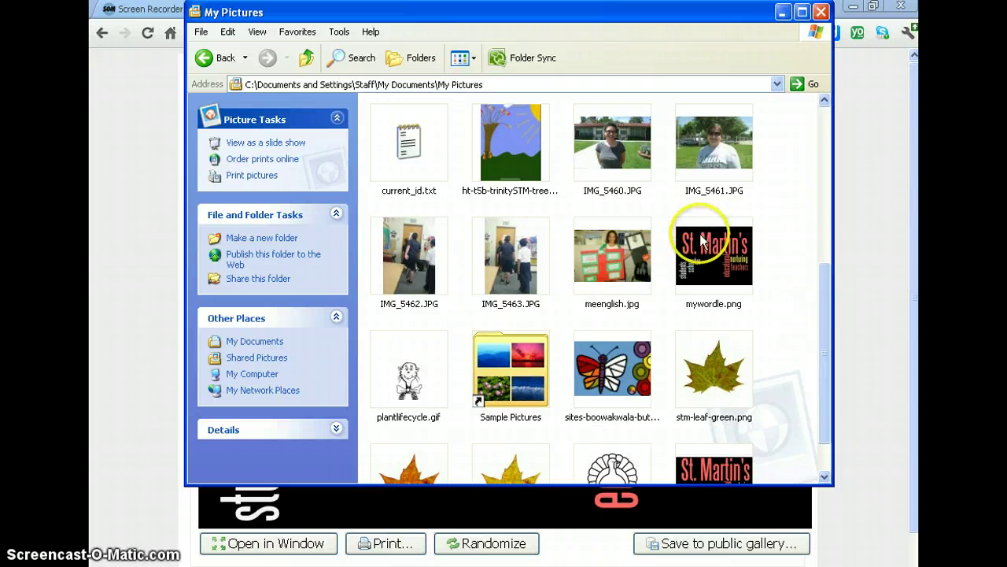
pyautogui.moveTo(817, 317); pyautogui.dragTo(822, 393)
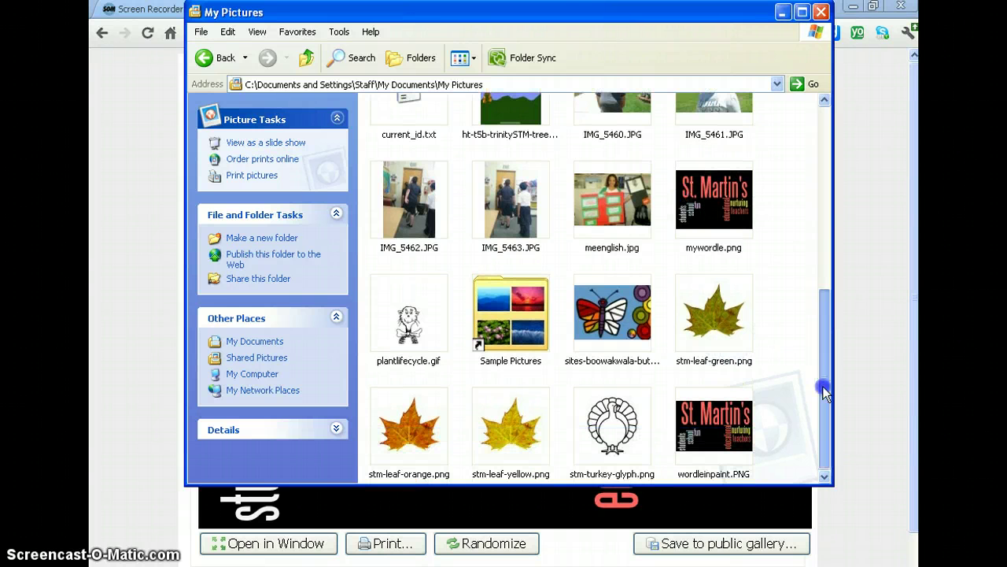
pyautogui.click(821, 12)
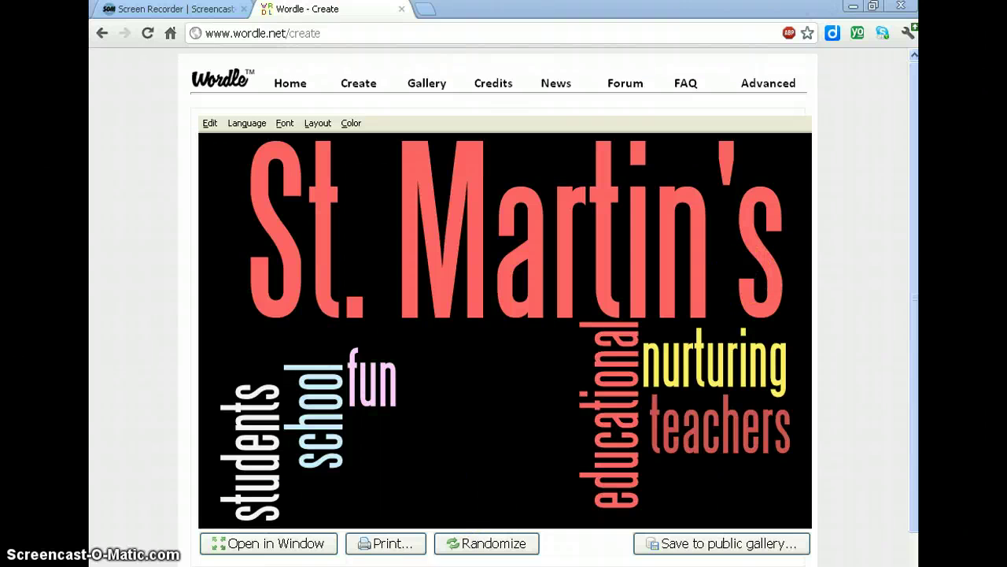